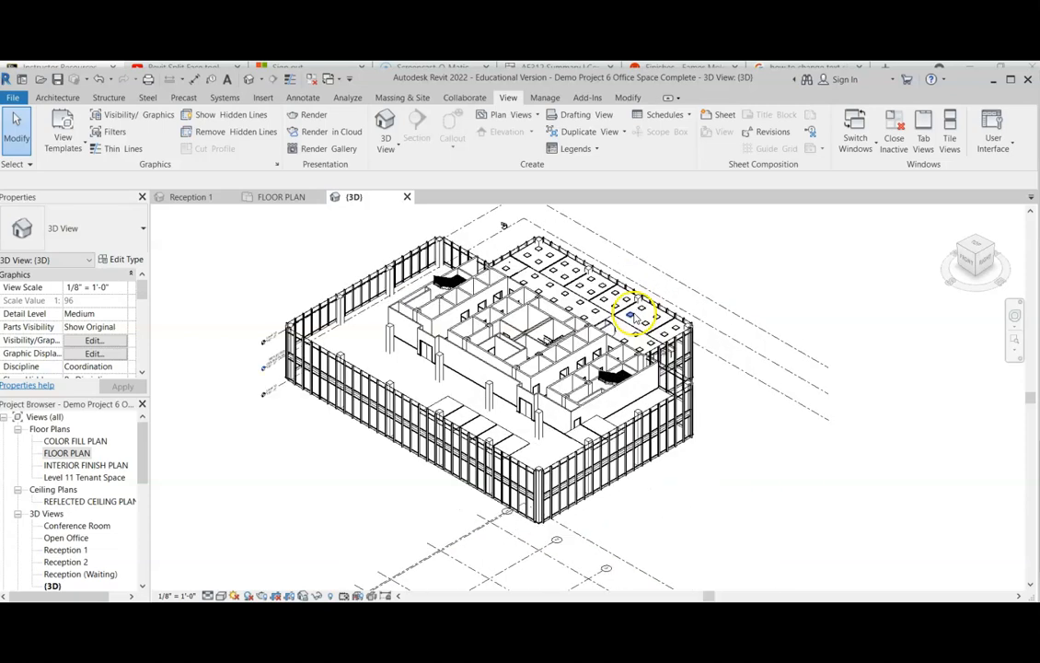
Hide the whole Levels category in the 3D view, starting from the level plane below the building.
scroll(636, 316, "down", 5)
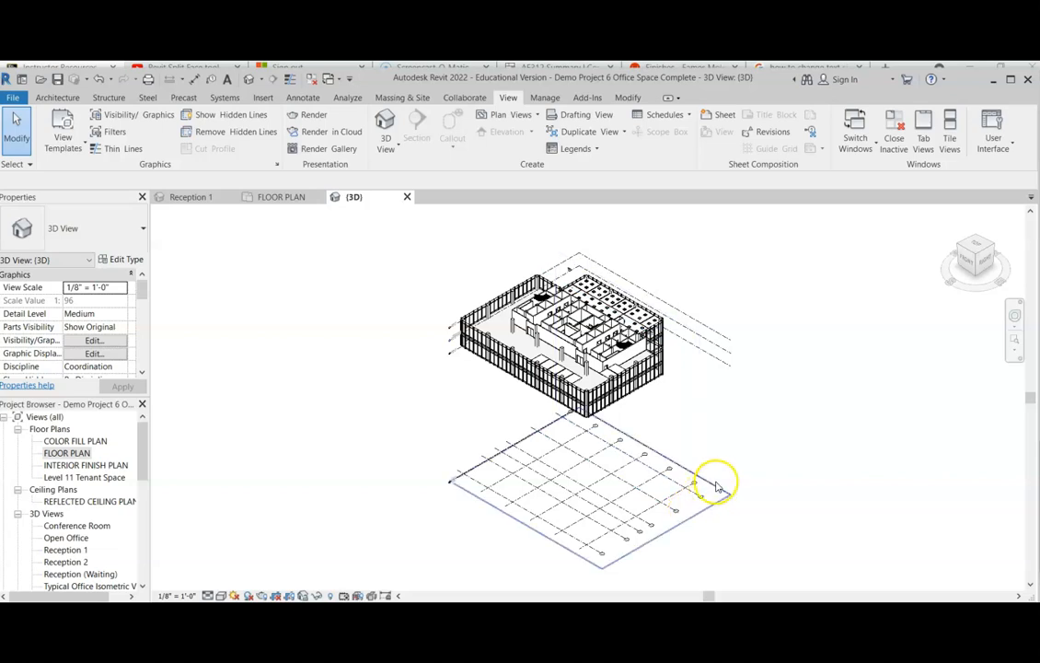
left_click(723, 494)
right_click(722, 495)
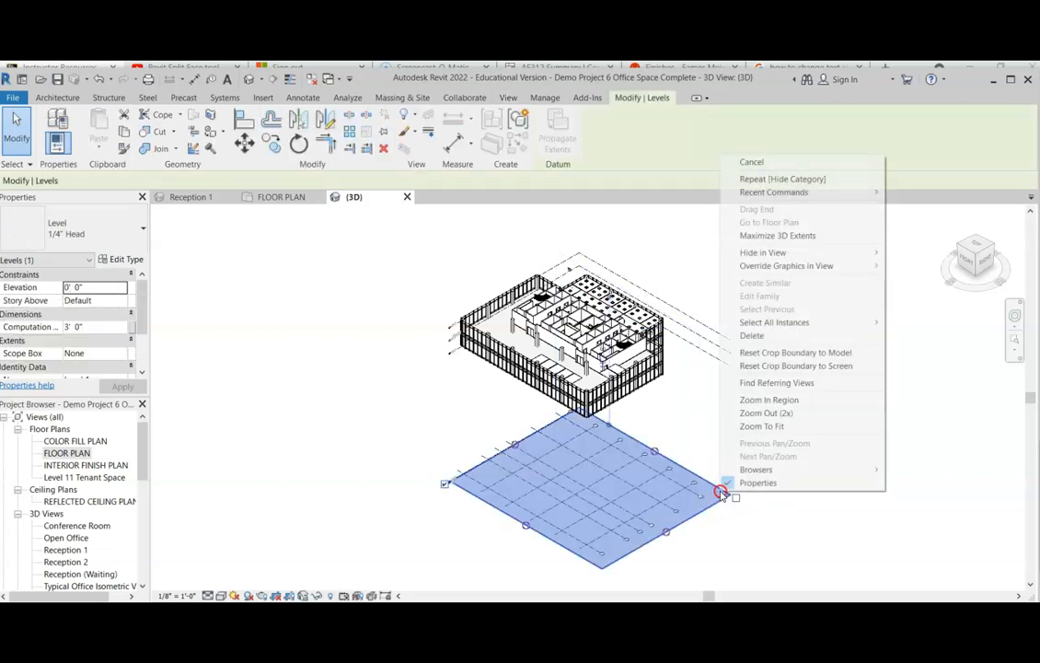
mouse_move(795, 253)
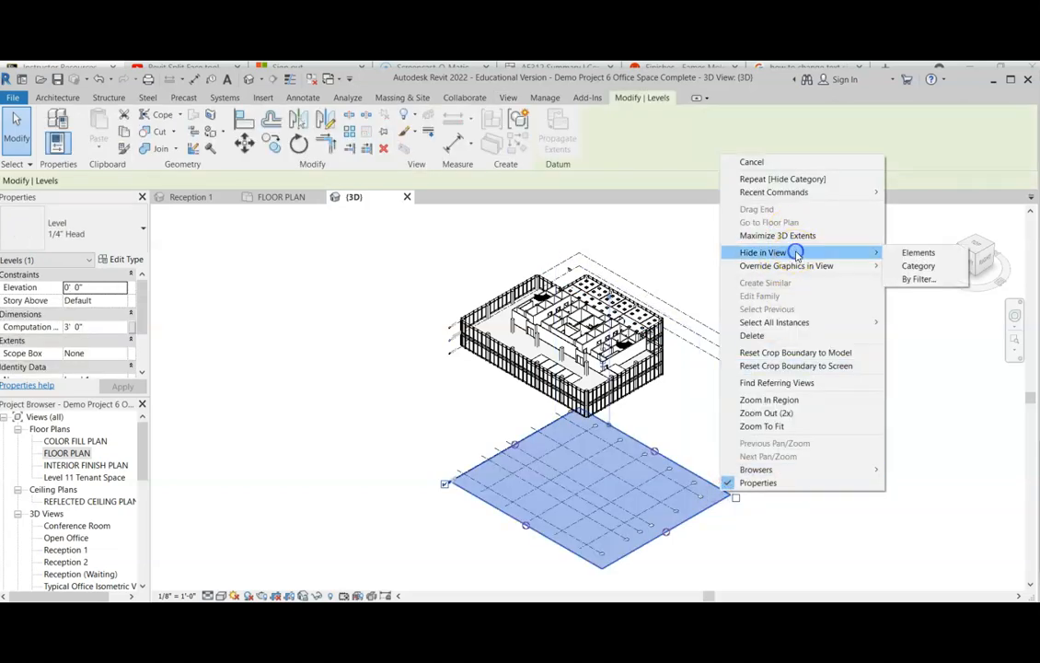
left_click(910, 267)
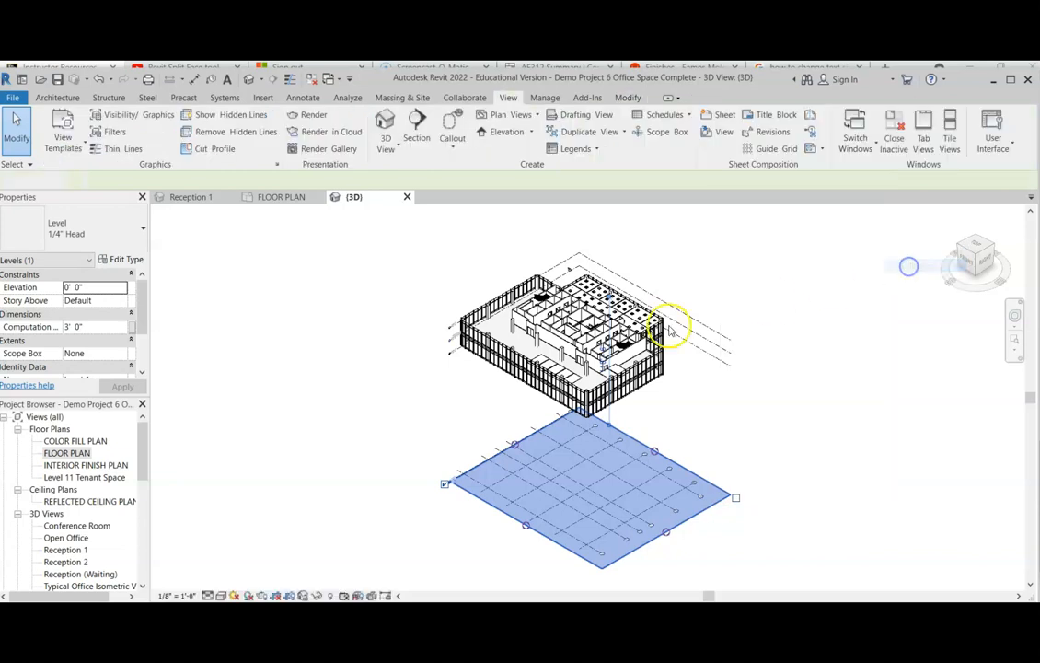
Hide the whole Grids category in the 3D view, starting from one of the grid lines.
left_click(697, 488)
left_click(727, 494)
left_click(700, 499)
right_click(700, 500)
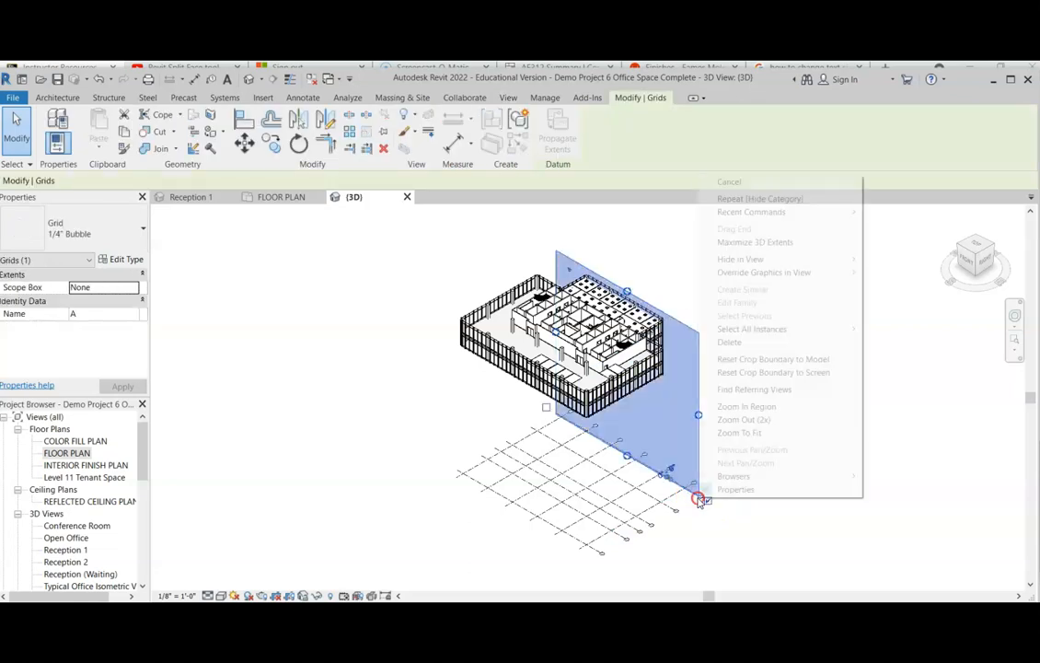
mouse_move(741, 259)
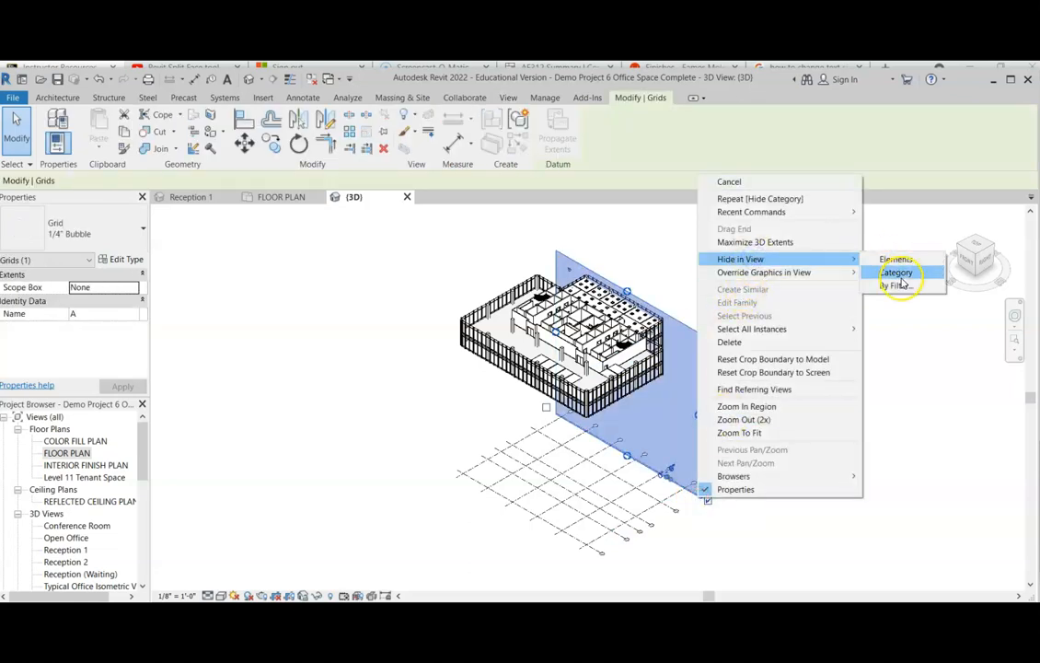
left_click(894, 272)
Turn on the section box for the 3D view.
scroll(568, 268, "up", 4)
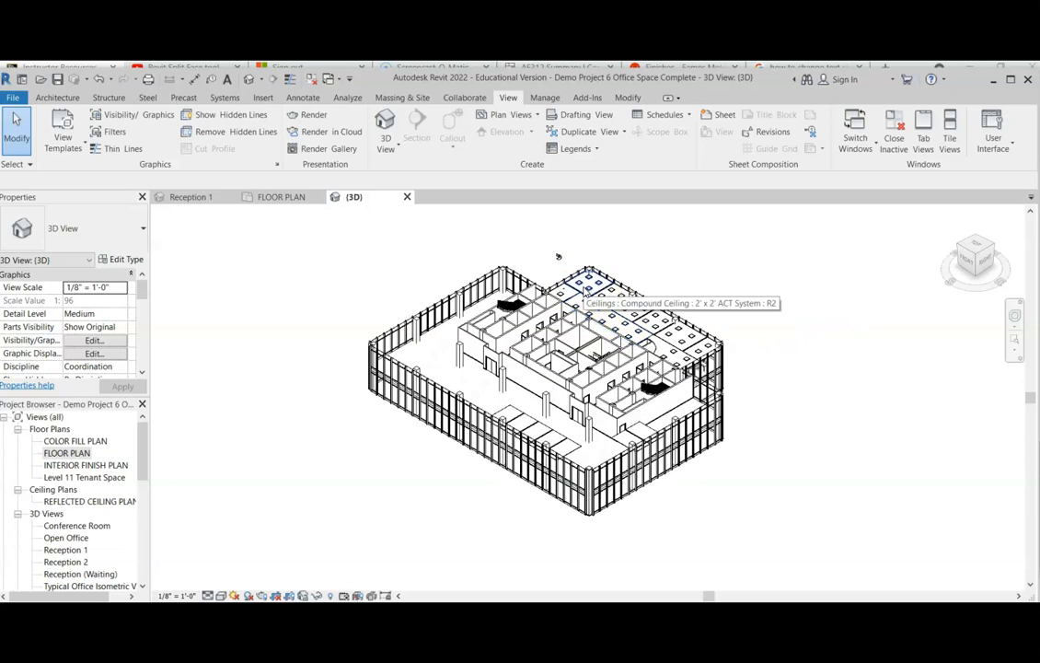
left_click_drag(142, 289, 138, 322)
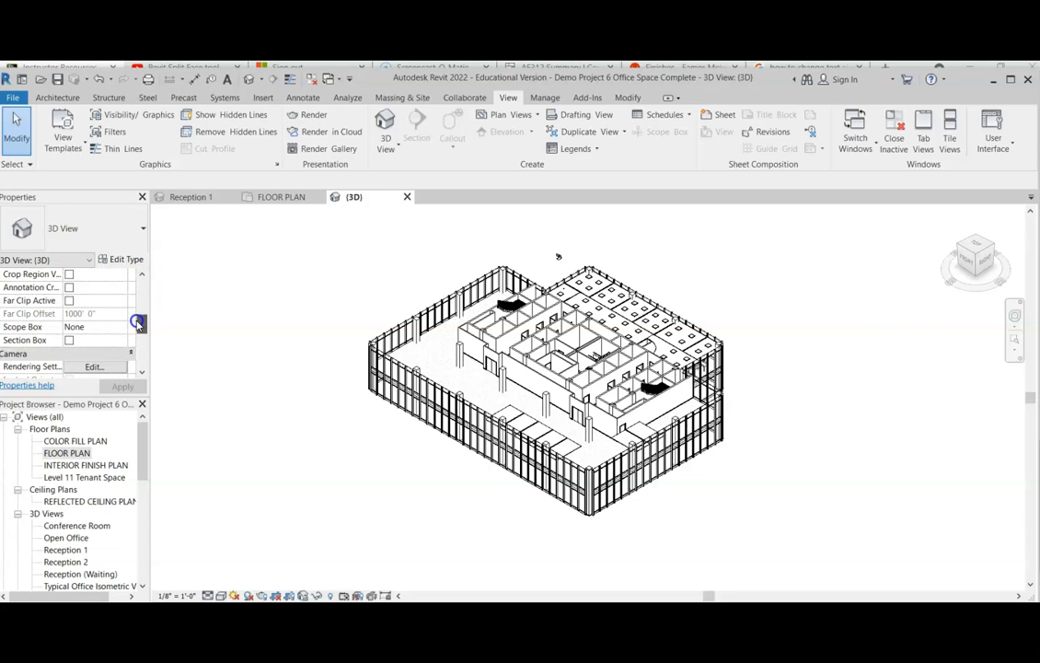
left_click(68, 341)
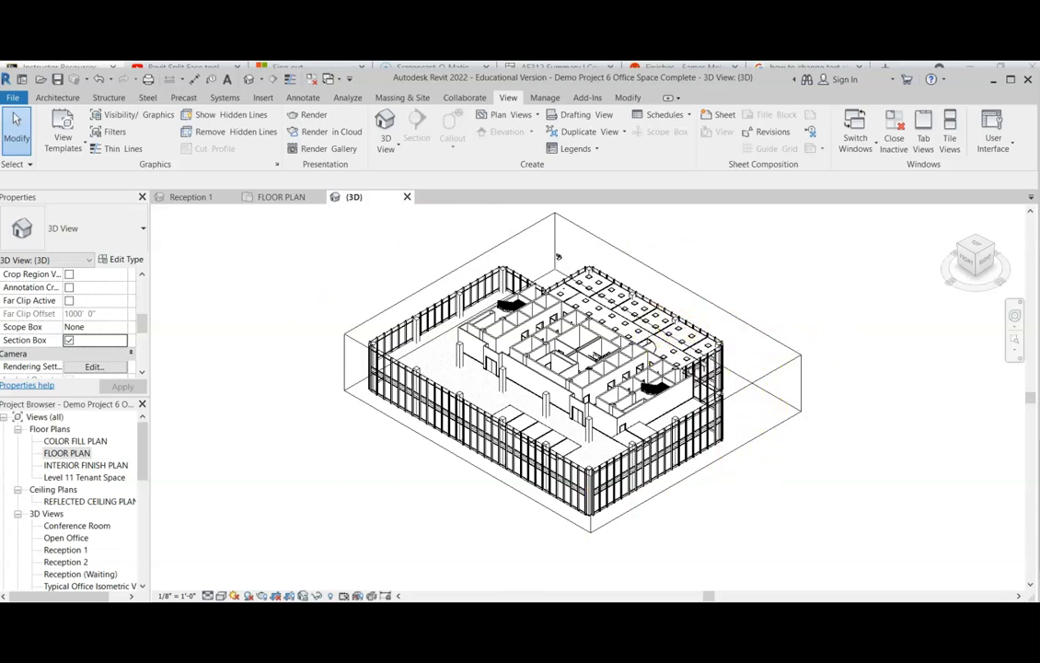
Shrink the section box around the row of rear offices by pulling in its front, right and left faces.
left_click(751, 390)
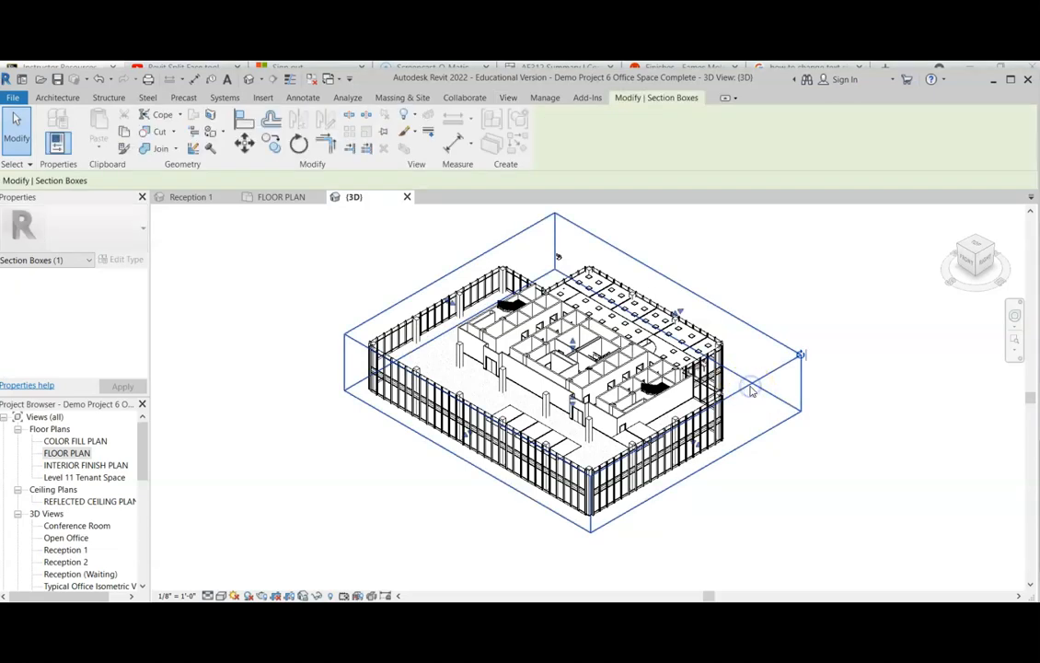
left_click(469, 437)
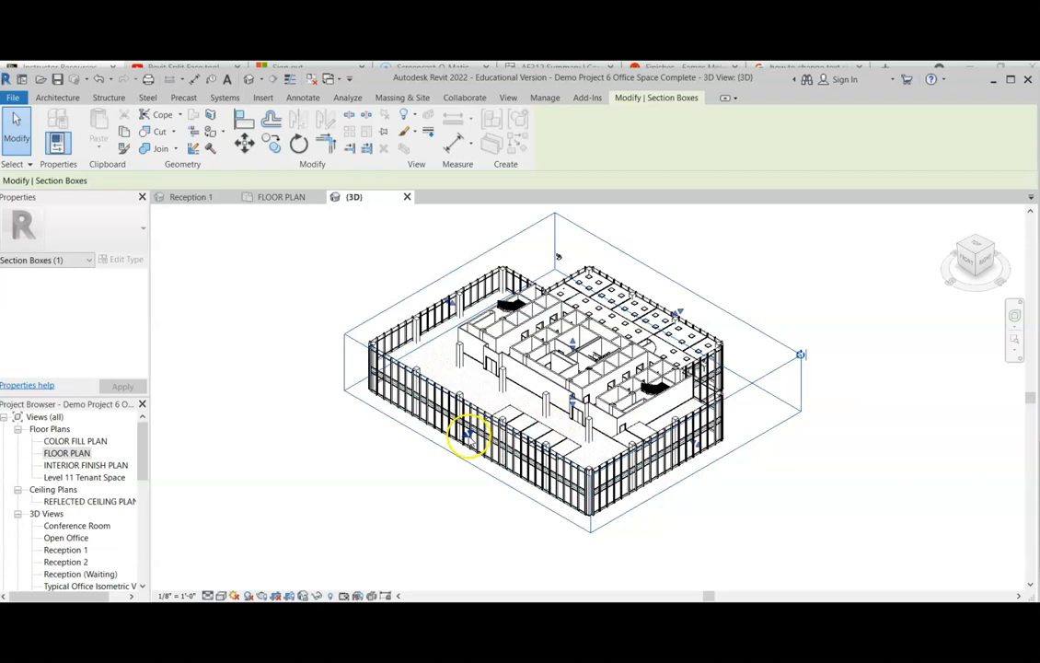
left_click_drag(468, 437, 634, 358)
left_click(683, 394)
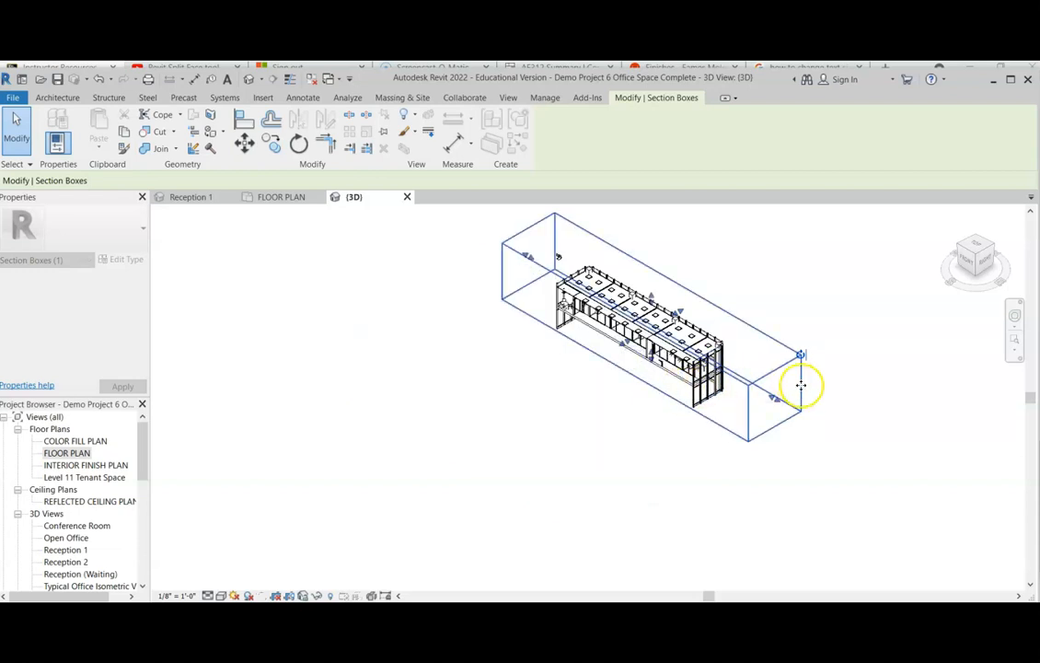
left_click_drag(779, 400, 655, 391)
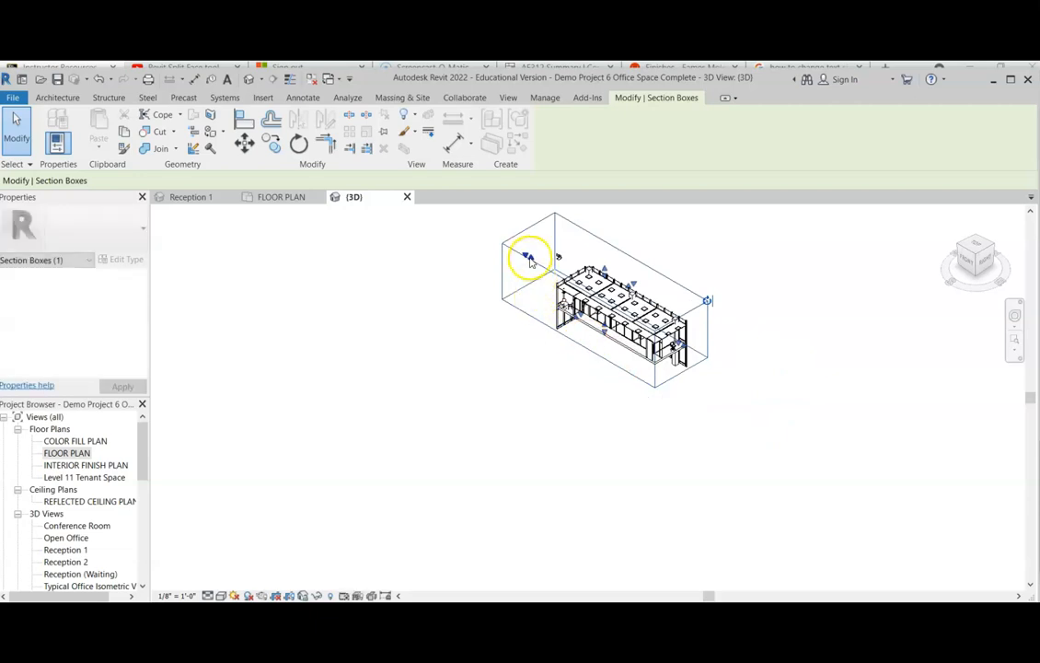
left_click_drag(580, 304, 598, 313)
Narrow the section box to the single office at the left end, trimming its right face and the corridor in front.
scroll(608, 317, "up", 6)
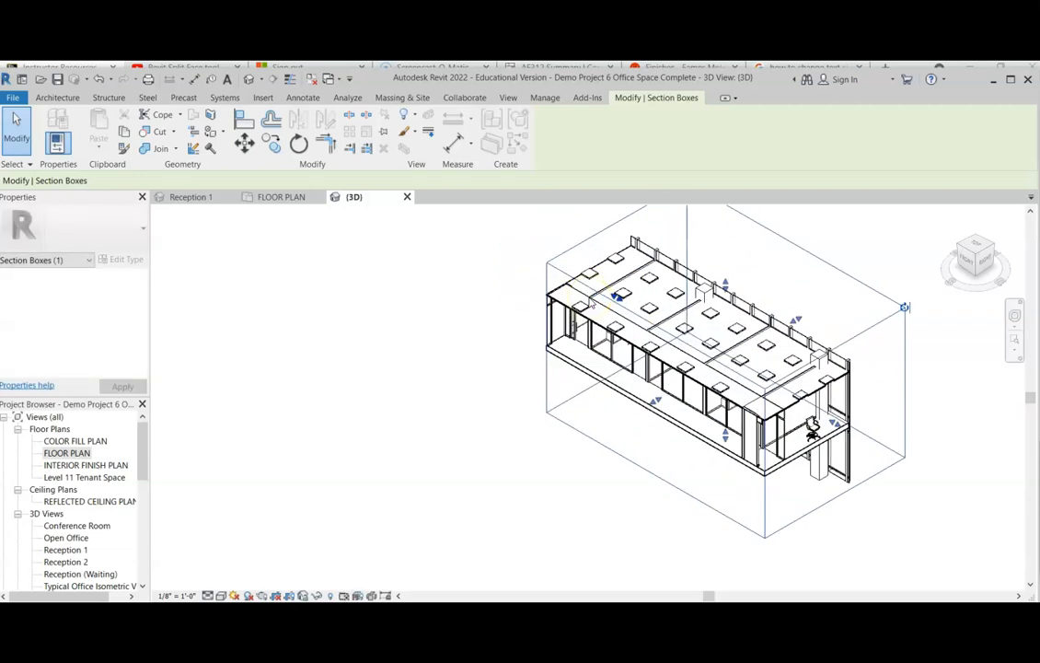
middle_click_drag(596, 336, 512, 339)
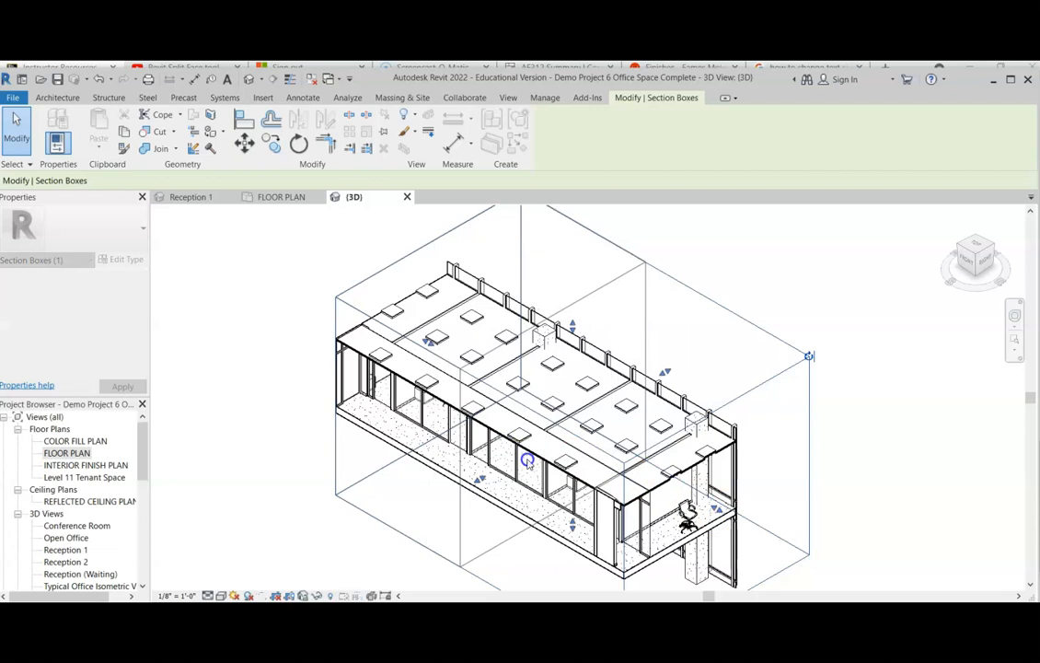
left_click_drag(528, 460, 527, 461)
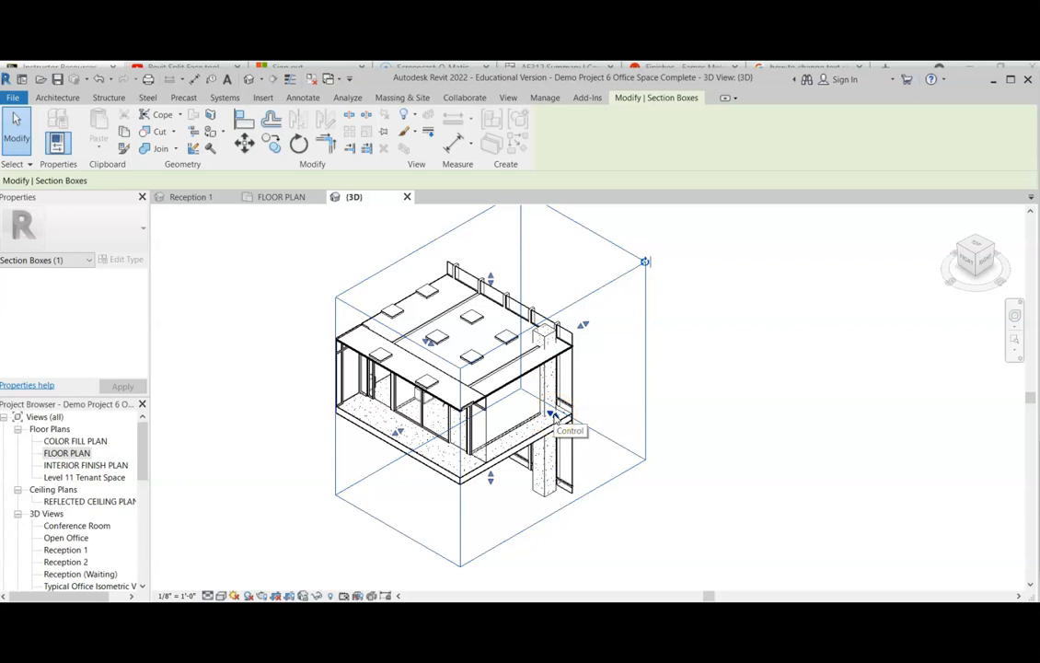
left_click_drag(555, 416, 541, 411)
mouse_move(393, 428)
left_mouse_down()
mouse_move(413, 409)
mouse_move(405, 411)
left_mouse_up()
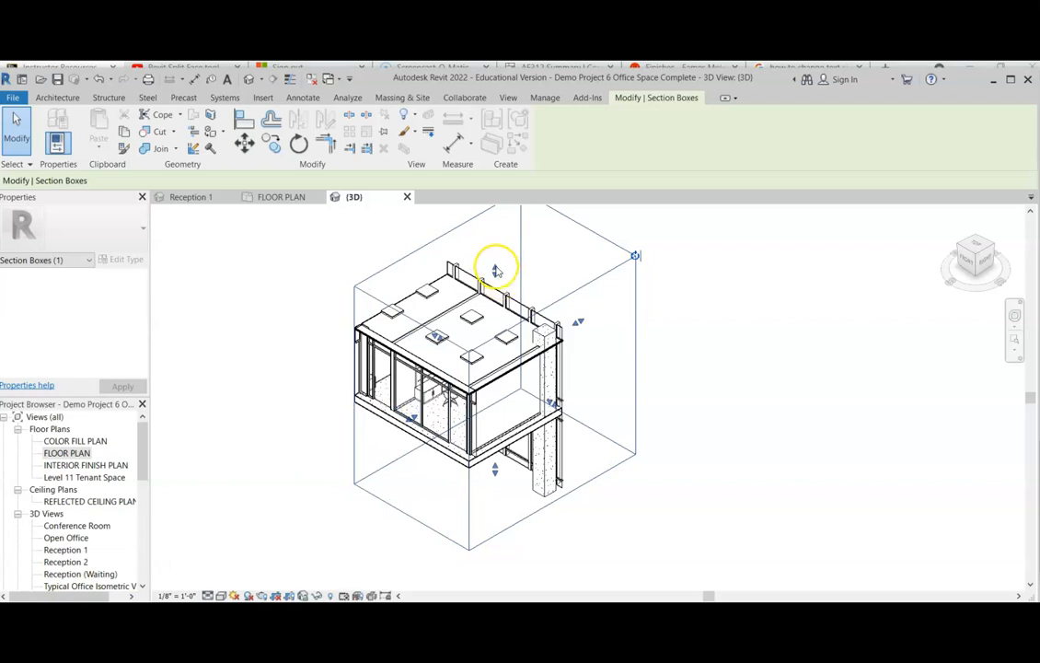
Lower the section box's top below the ceiling and trim its right and front faces past the side wall and front glazing.
left_click_drag(496, 271, 477, 326)
scroll(463, 394, "up", 5)
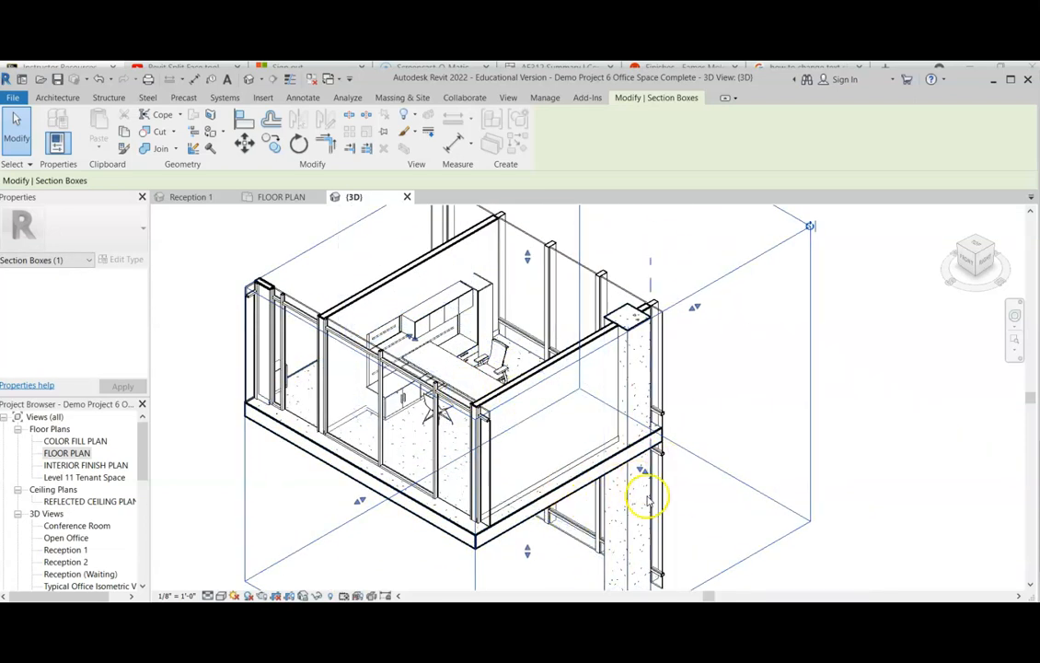
left_click_drag(644, 472, 606, 461)
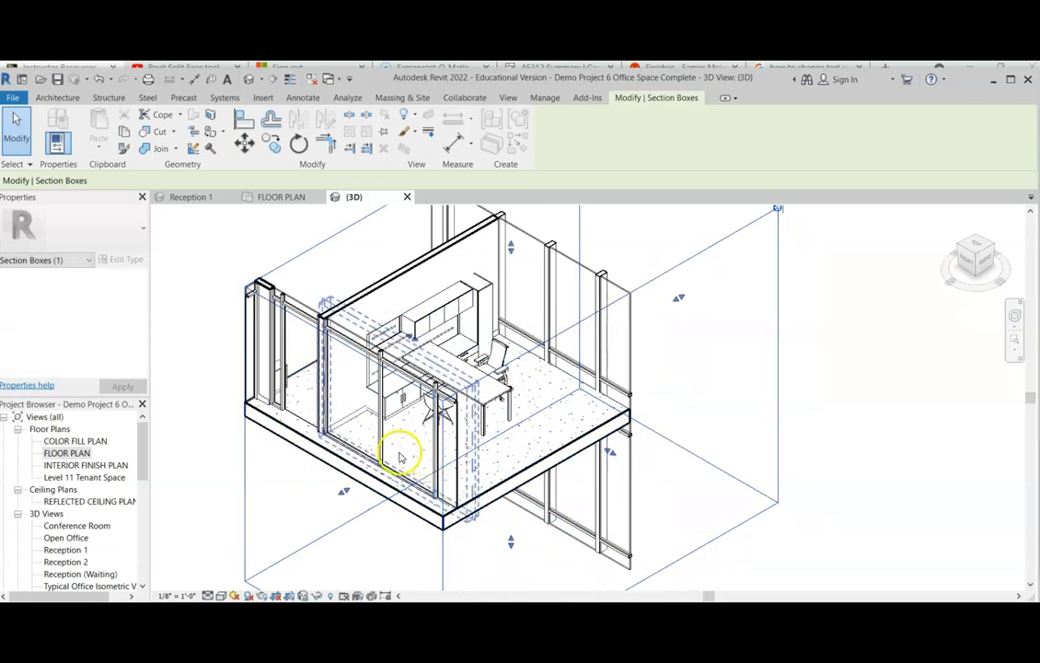
left_click_drag(344, 488, 364, 477)
left_click(527, 578)
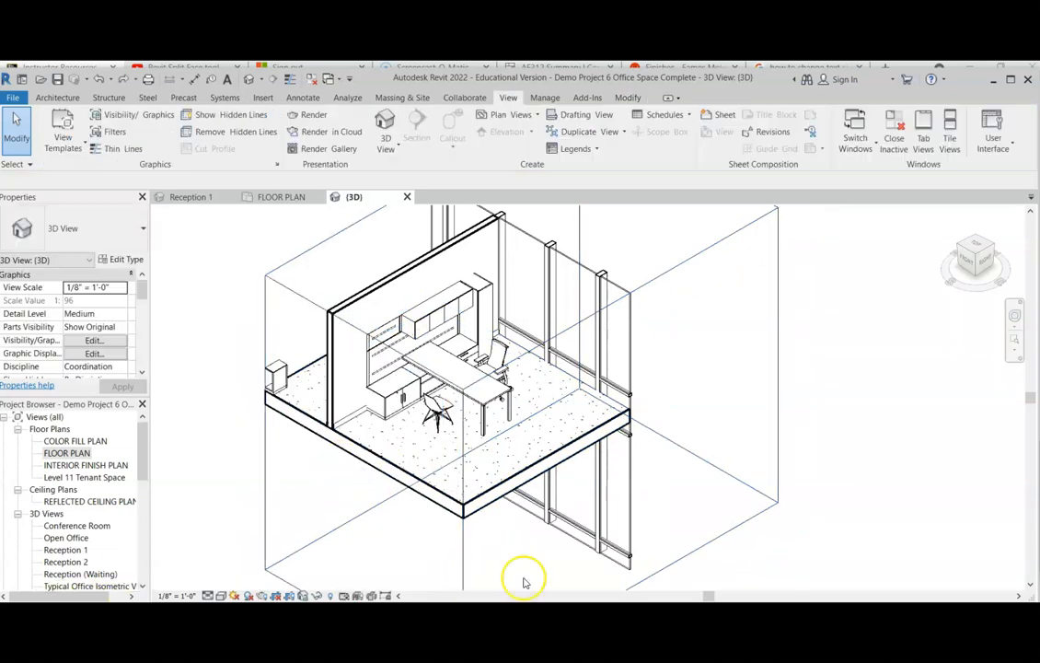
Raise the section box's bottom to the floor surface and pull its left and back faces in to the office walls.
left_click(463, 558)
left_click_drag(520, 499, 497, 359)
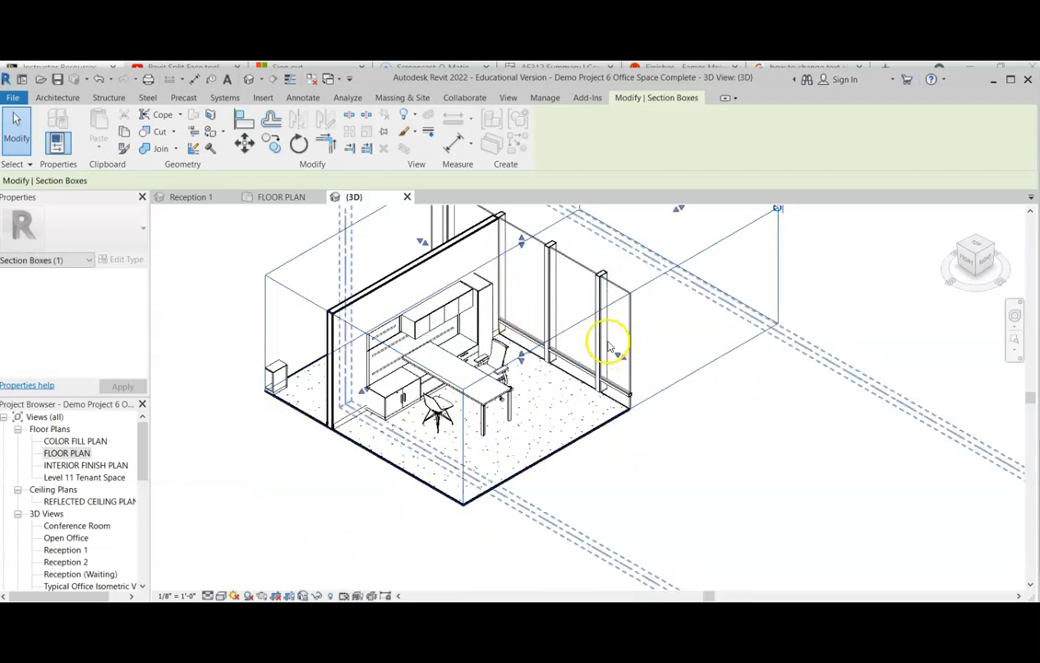
left_click_drag(422, 241, 476, 291)
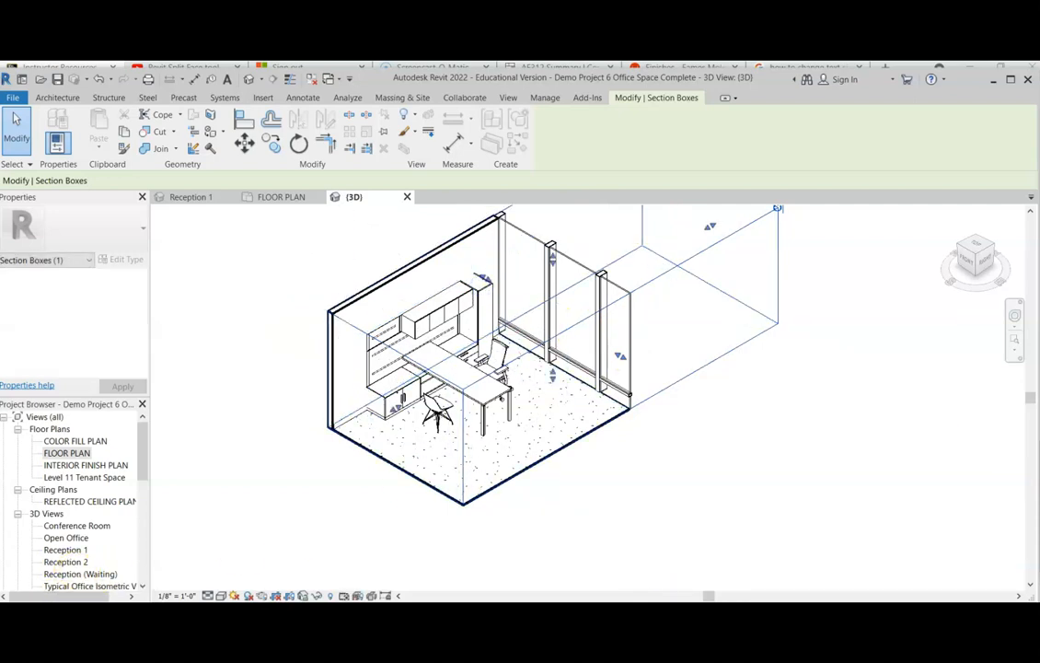
middle_click_drag(715, 230, 686, 278)
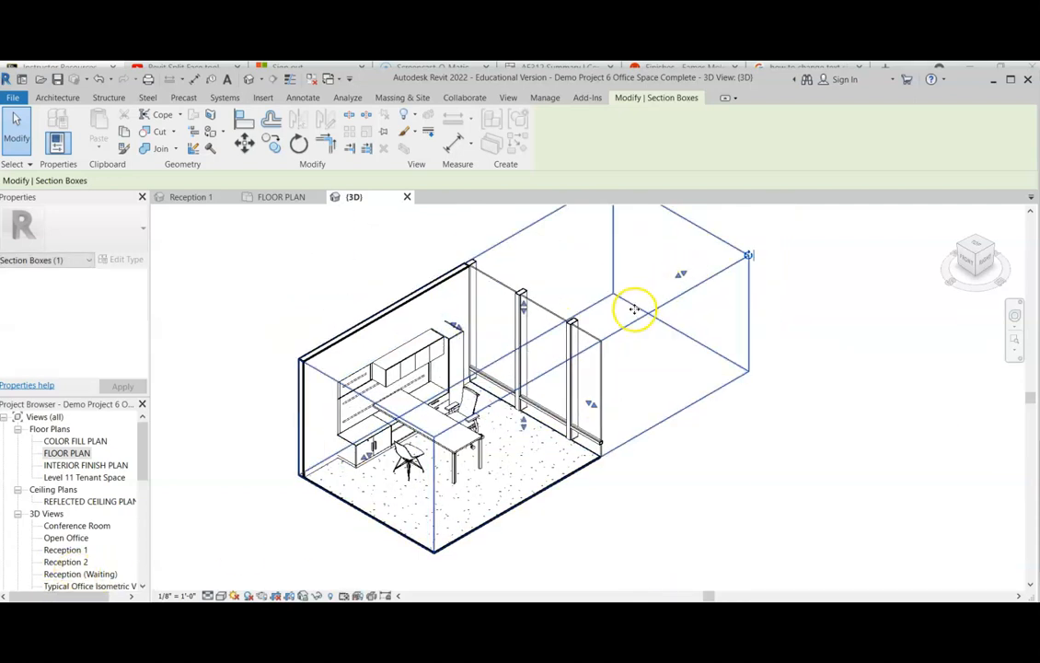
left_click_drag(679, 274, 534, 343)
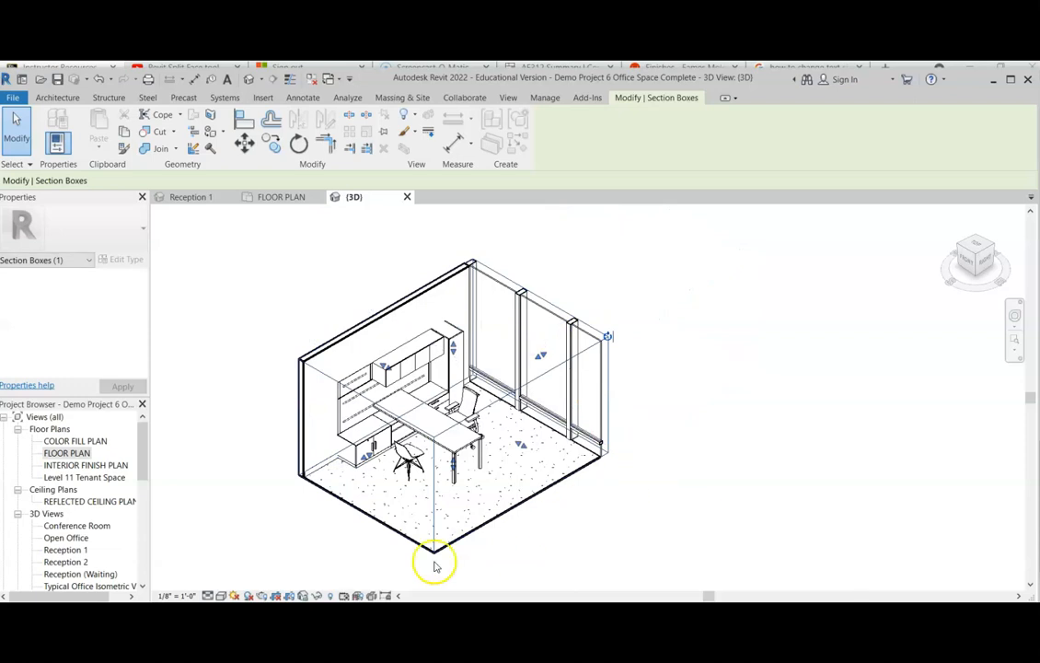
left_click(745, 518)
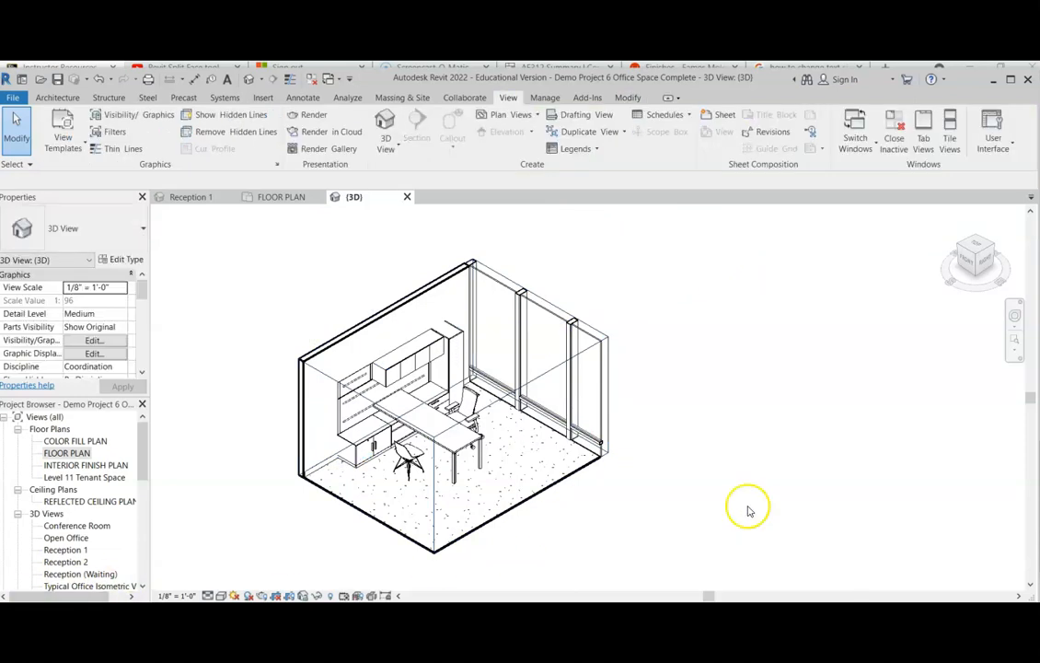
Set the 3D view's detail level to Fine.
left_click(207, 596)
left_click(218, 582)
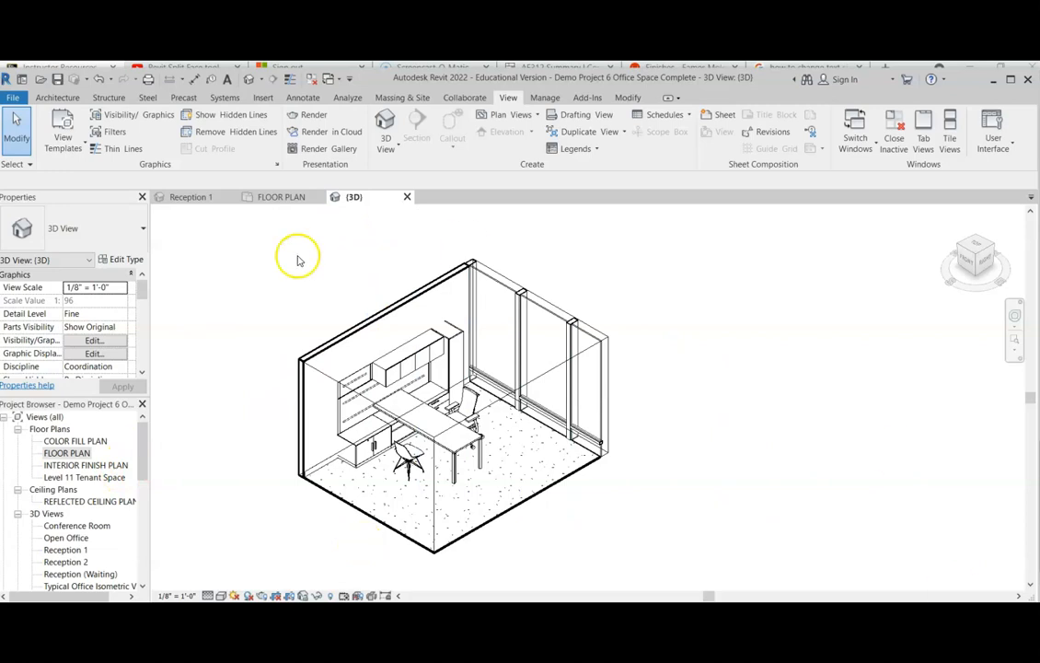
Duplicate the {3D} view with detailing.
left_click_drag(144, 453, 149, 496)
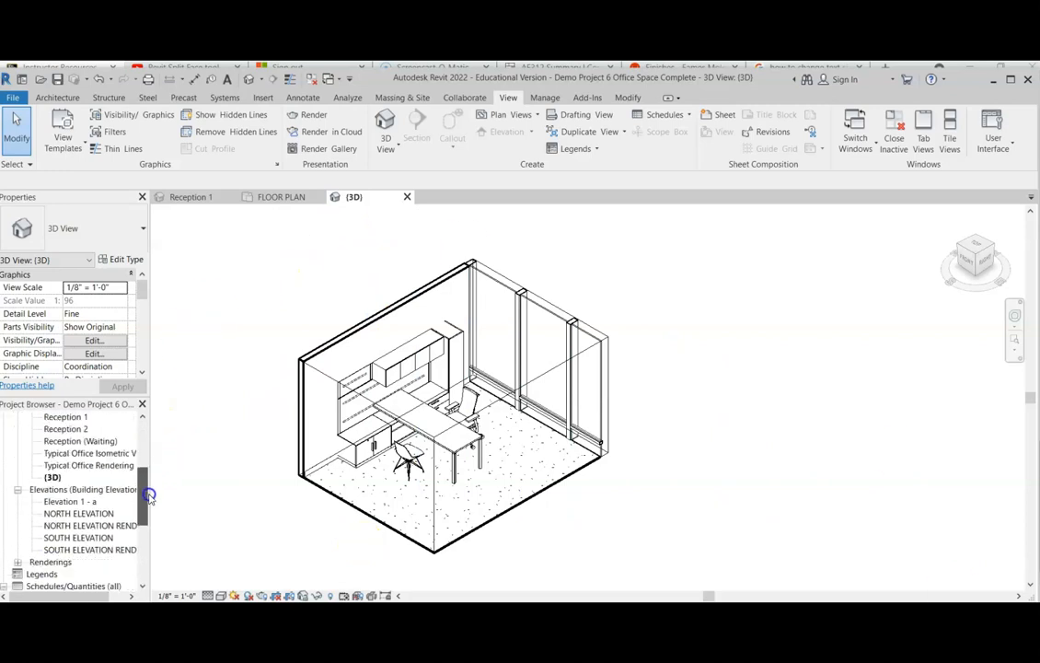
left_click(55, 478)
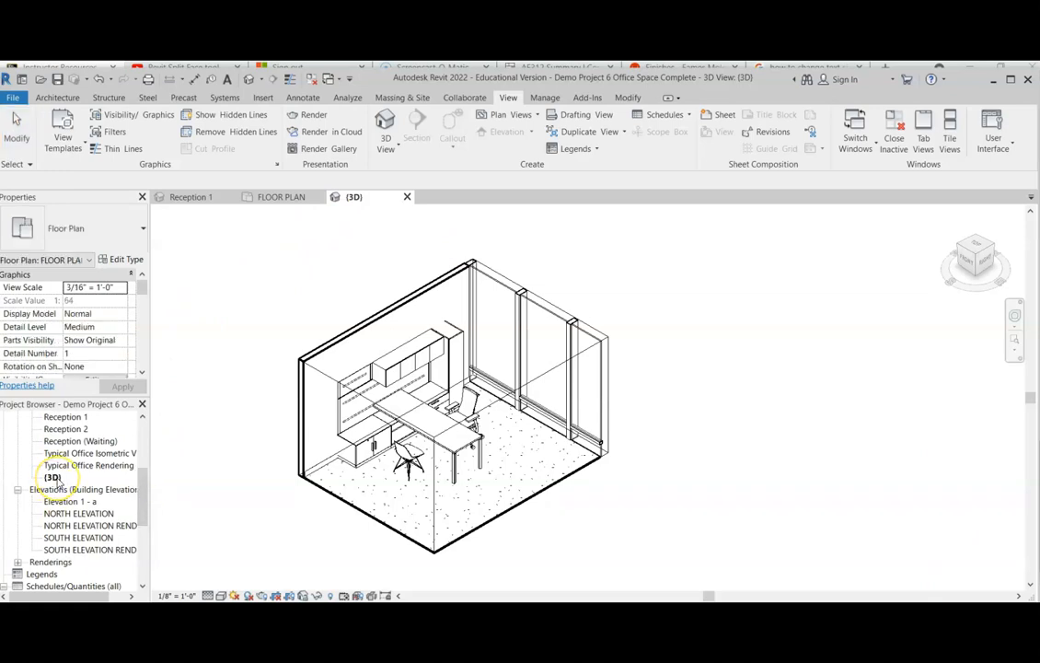
right_click(55, 479)
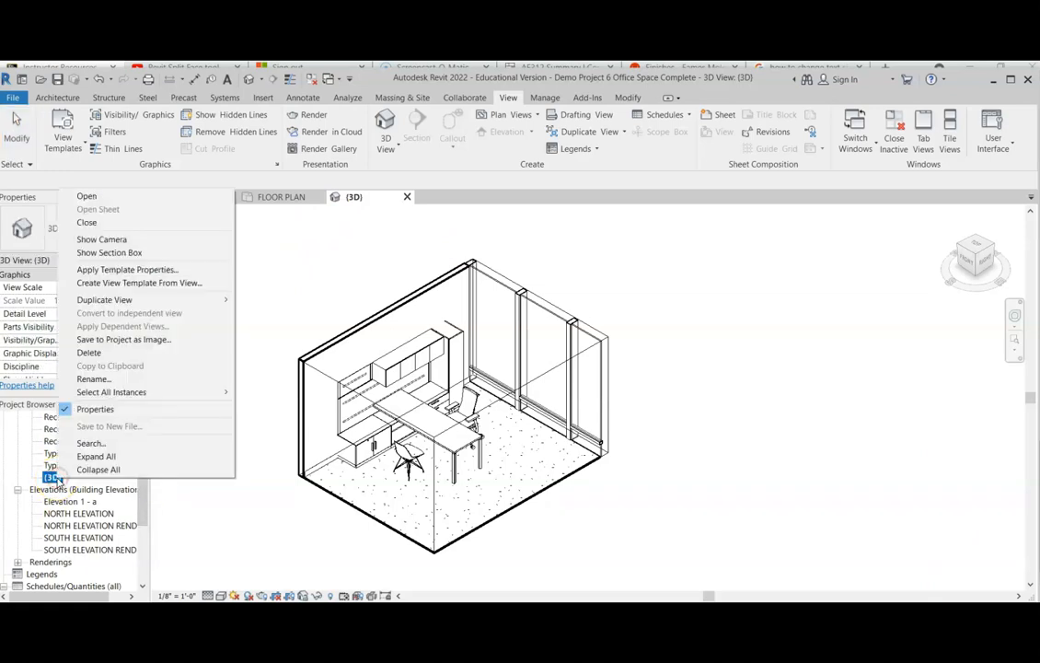
left_click(237, 500)
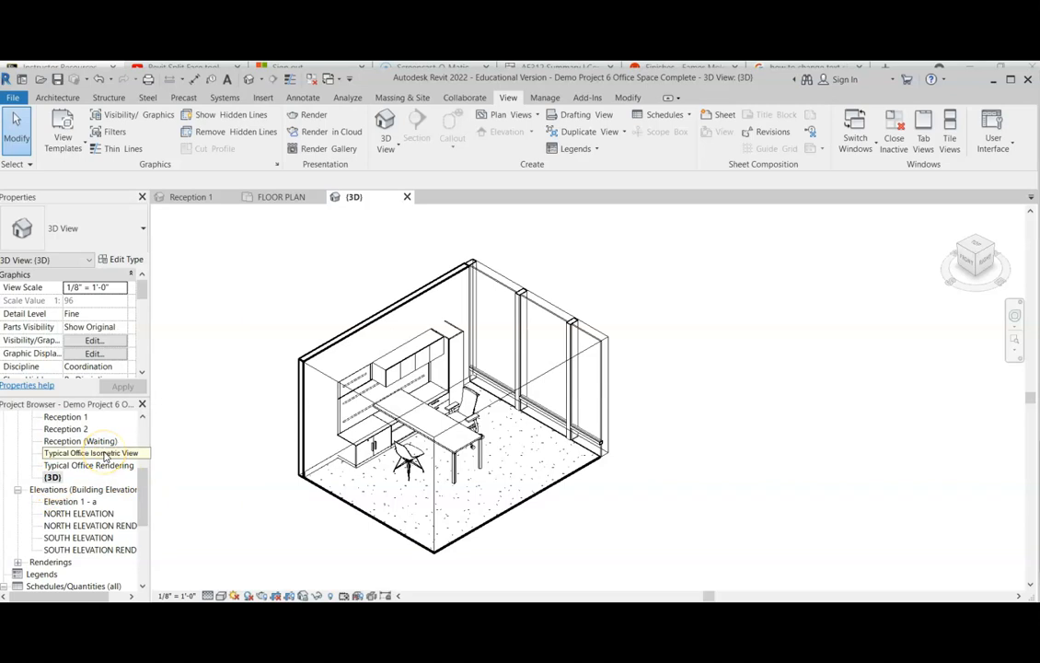
left_click(69, 473)
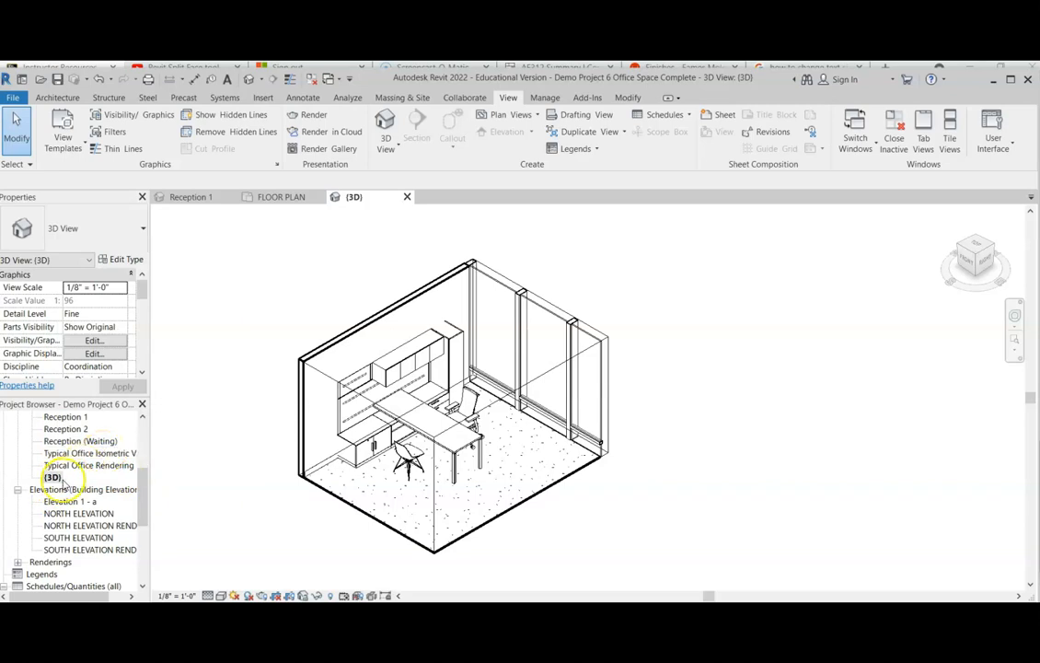
right_click(54, 478)
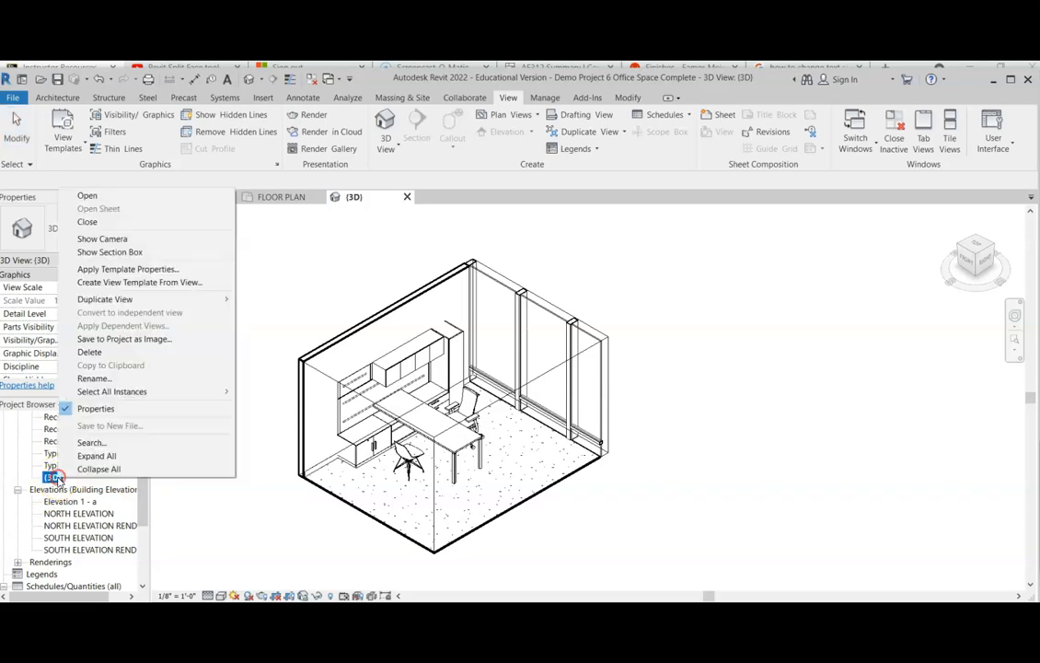
left_click(105, 380)
mouse_move(131, 299)
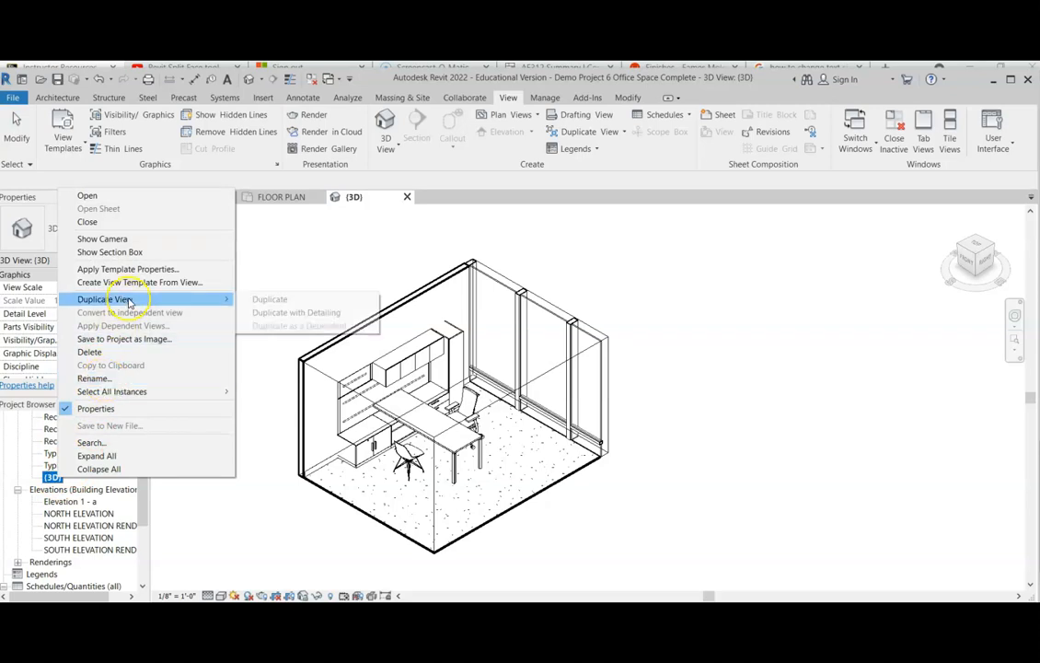
left_click(288, 313)
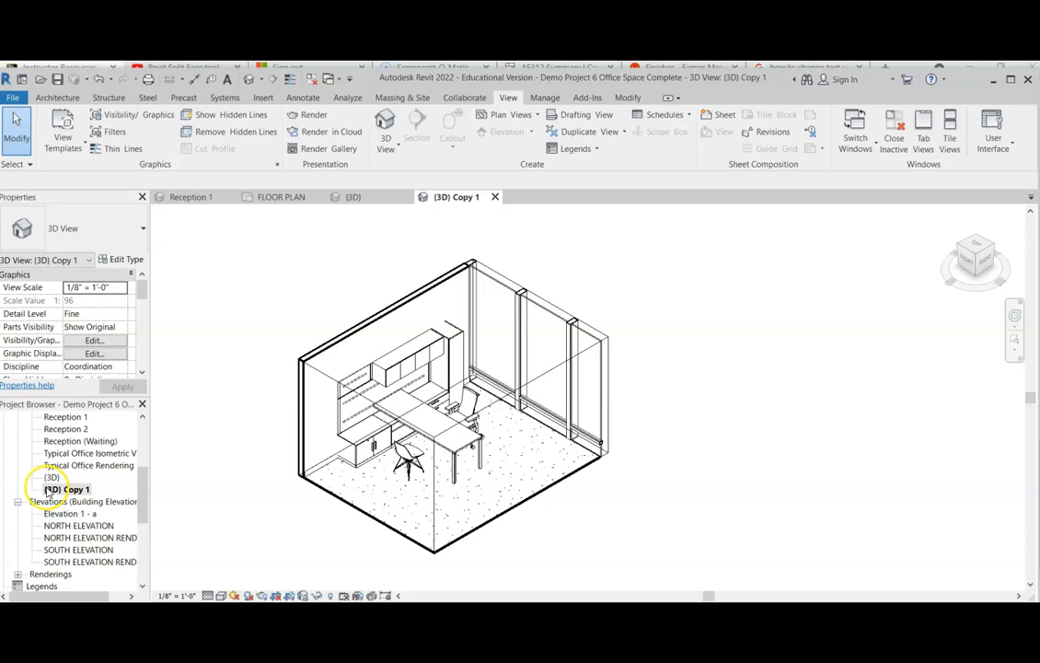
Select the section box in {3D} Copy 1 and extend its right face across the neighbouring rooms.
left_click(48, 490)
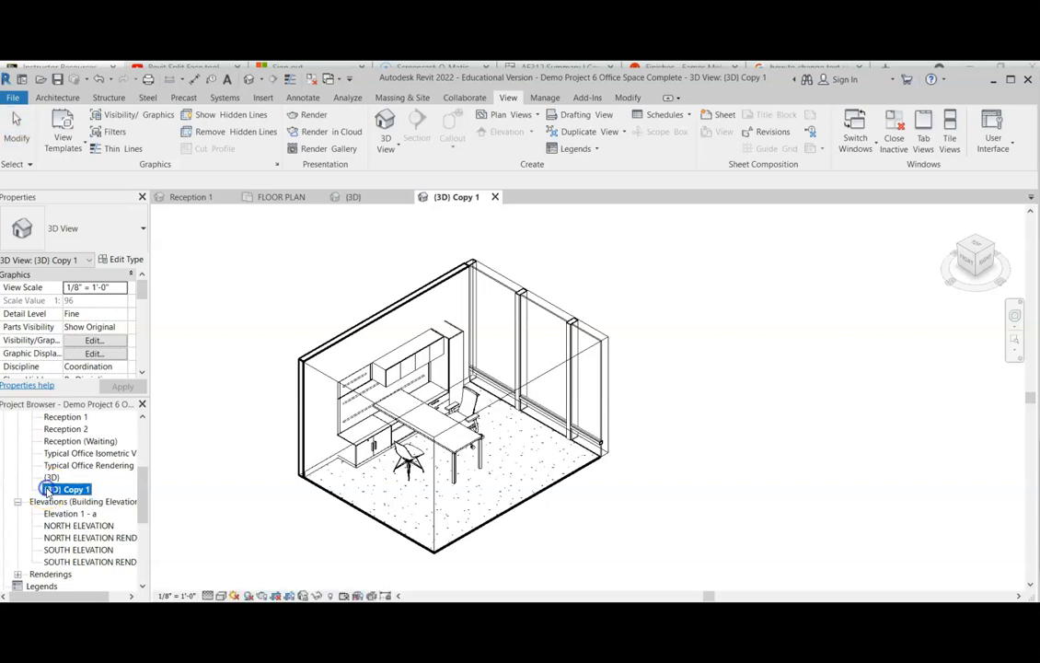
left_click(327, 492)
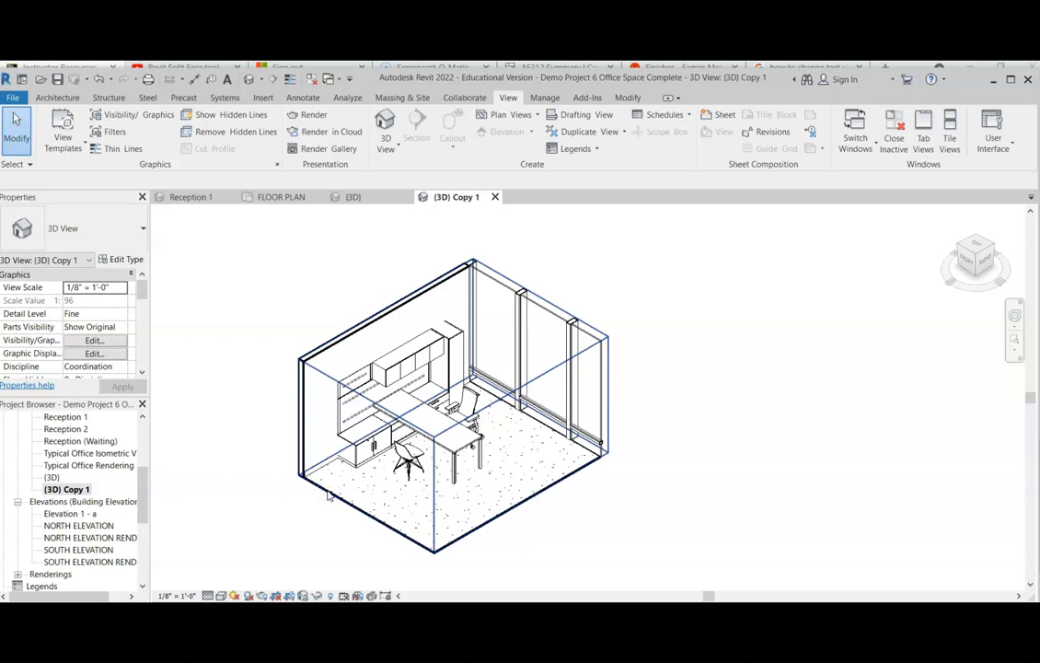
left_click(549, 368)
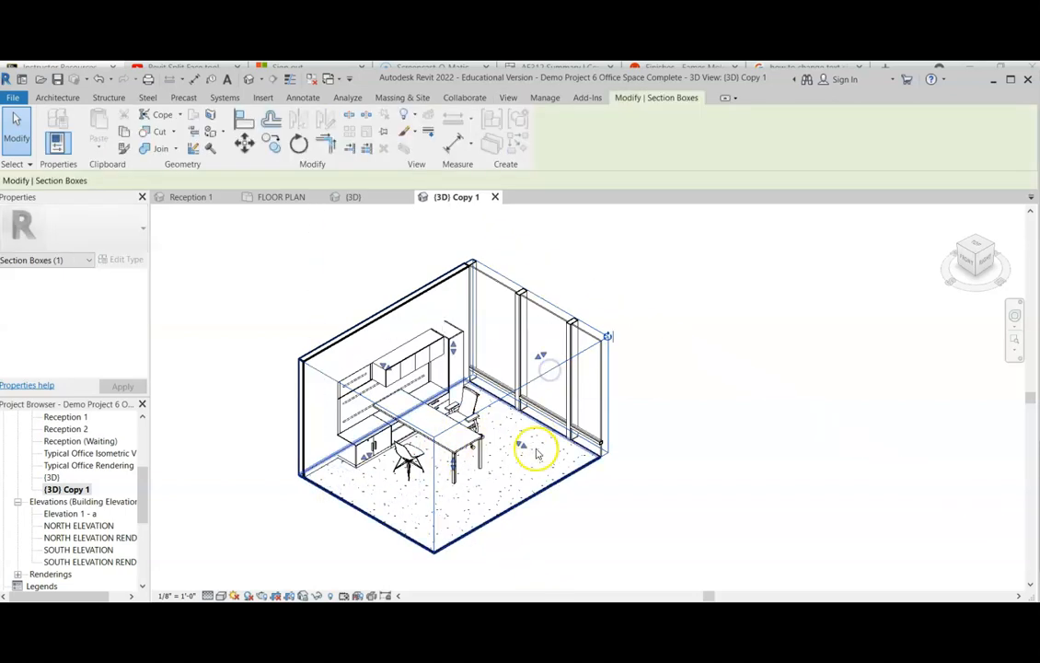
left_click_drag(525, 445, 730, 543)
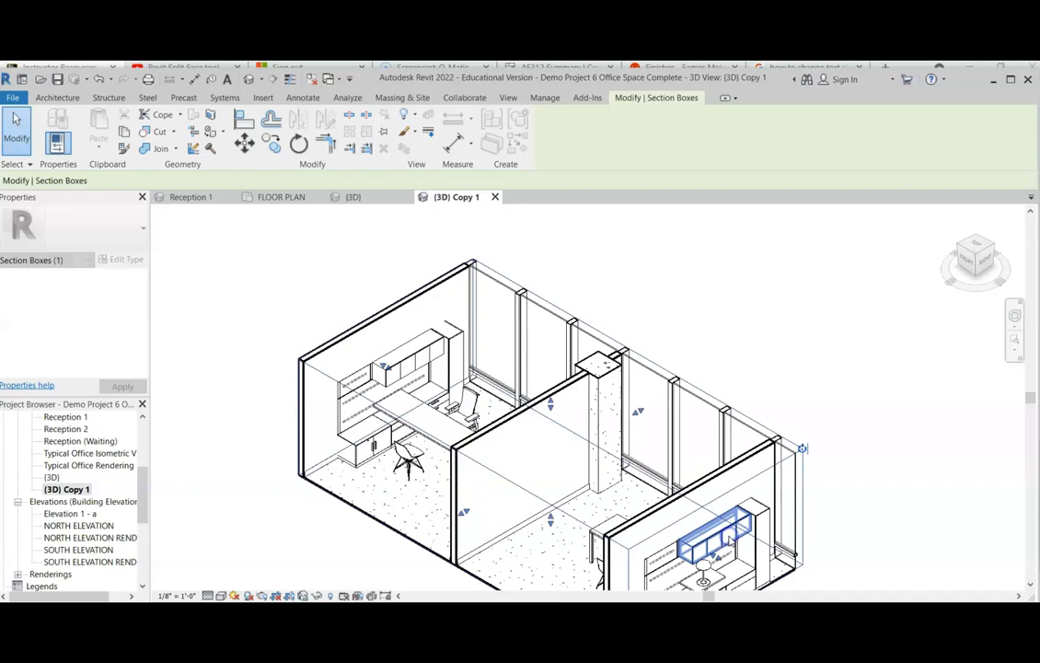
scroll(719, 508, "down", 2)
middle_click_drag(804, 412, 599, 266)
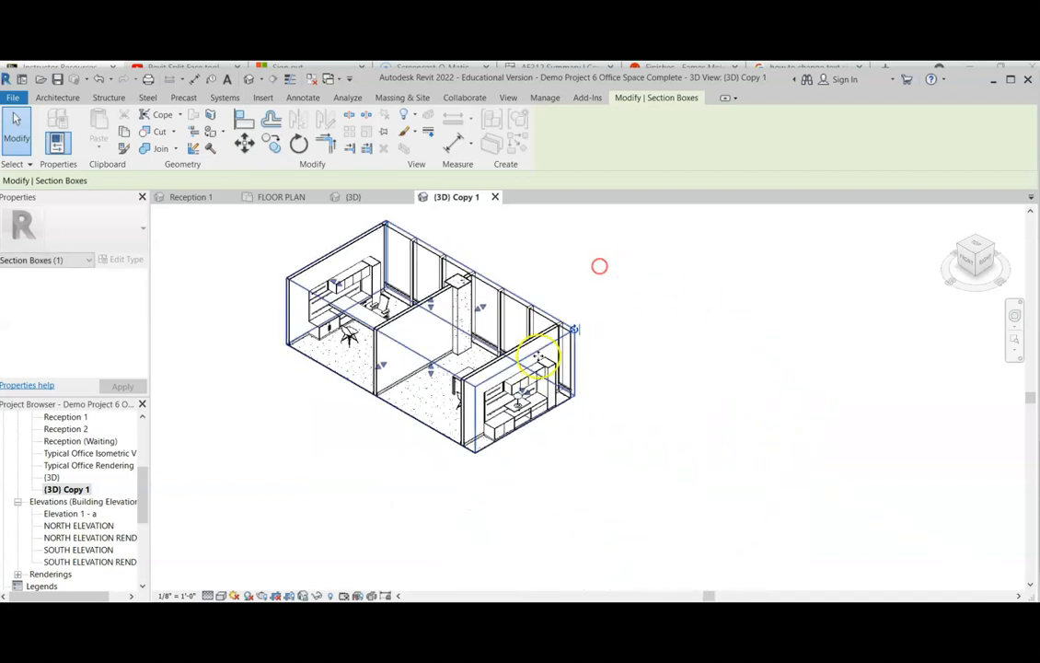
Shift the section box over to the conference room and trim its right face back to the room's side wall.
left_click_drag(523, 393, 750, 518)
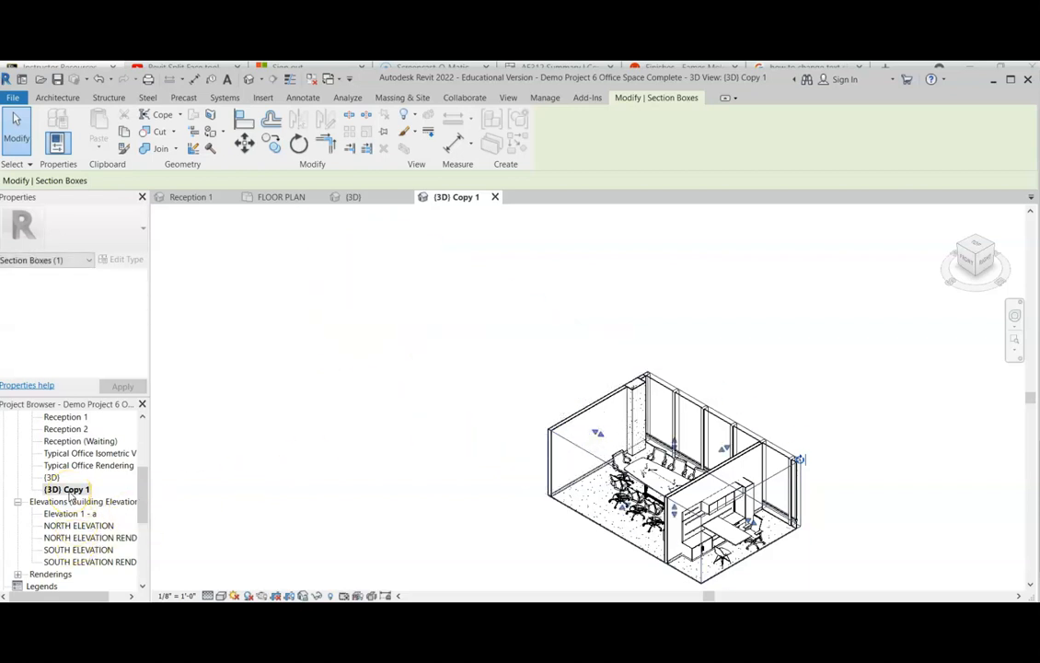
left_click_drag(720, 507, 697, 515)
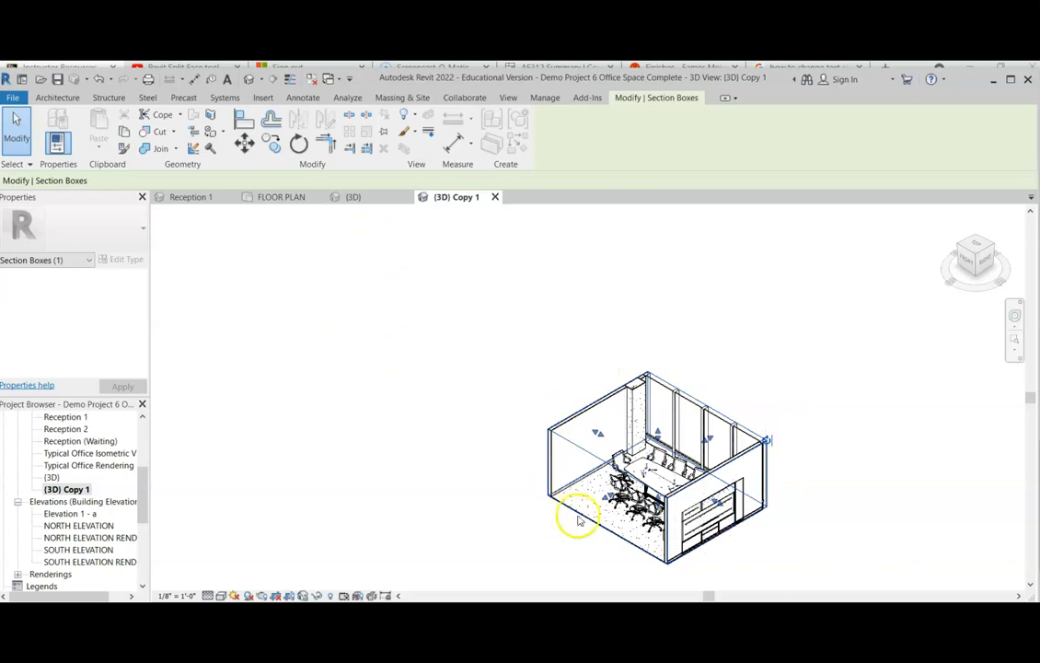
scroll(813, 504, "up", 2)
middle_click_drag(813, 504, 810, 409)
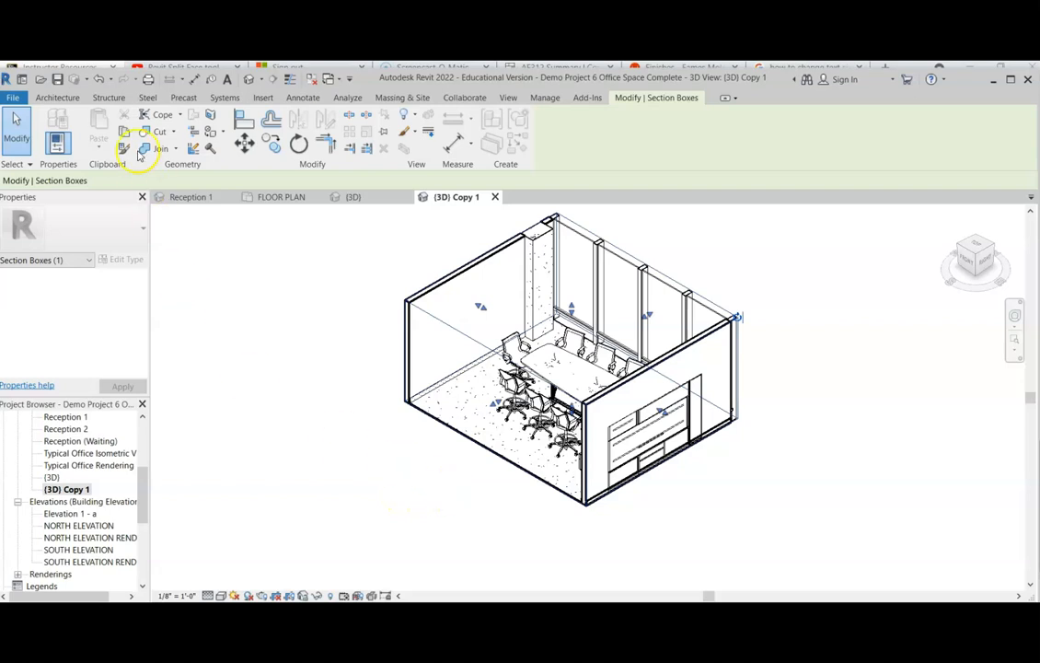
Undo the section box changes back to the single-office crop.
left_click(104, 80)
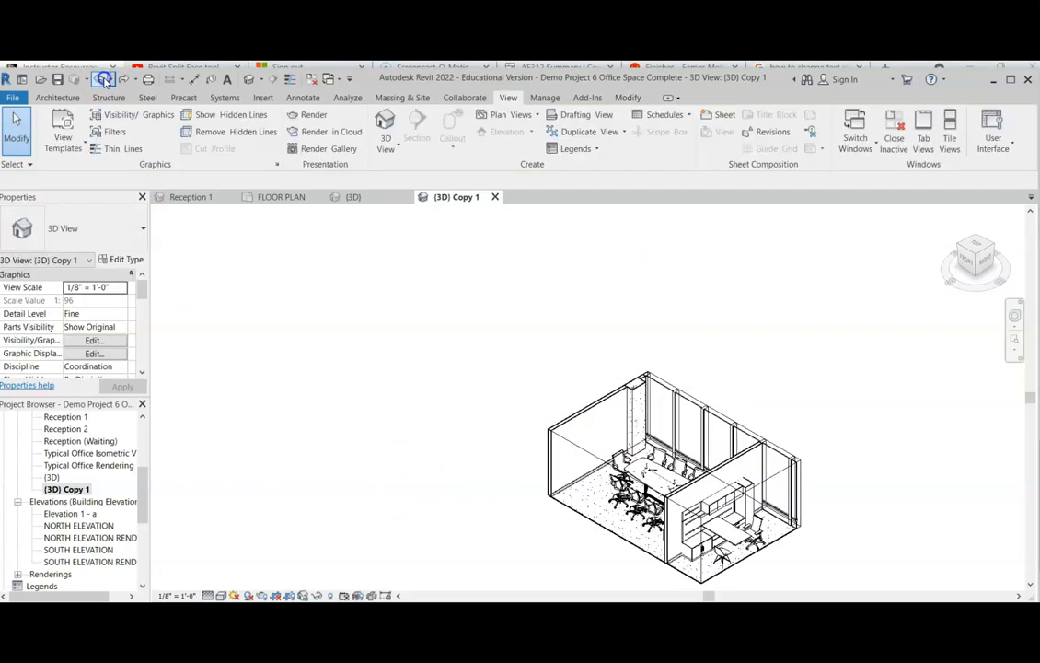
left_click(104, 80)
left_click(104, 80)
left_click(104, 80)
left_click(104, 80)
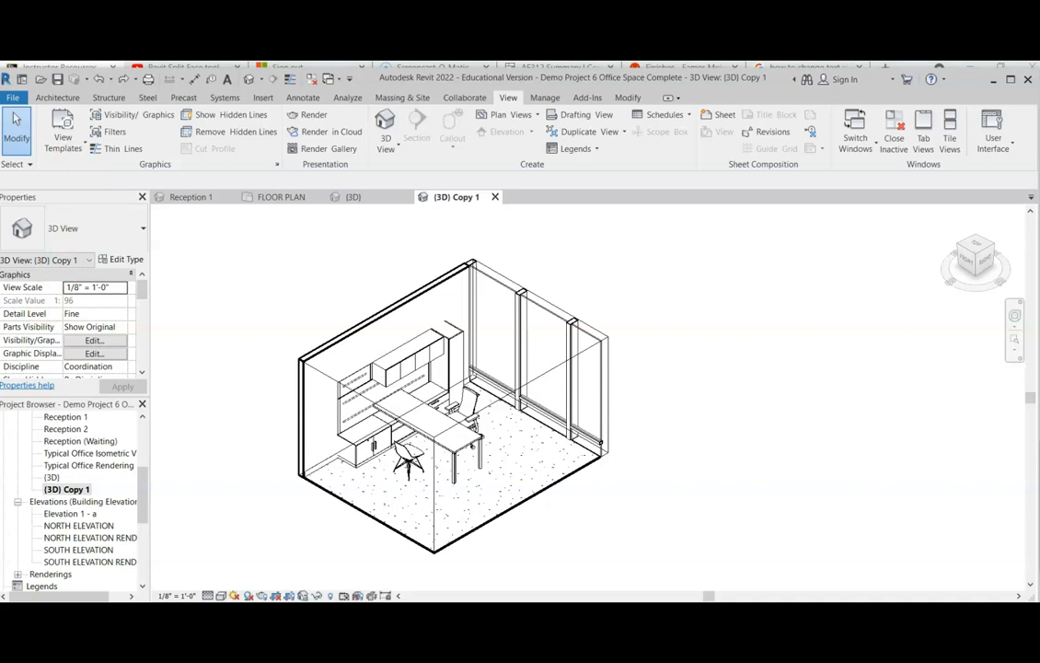
Examine the cropped office from several isometric corners and return to the home orientation.
left_click(1001, 281)
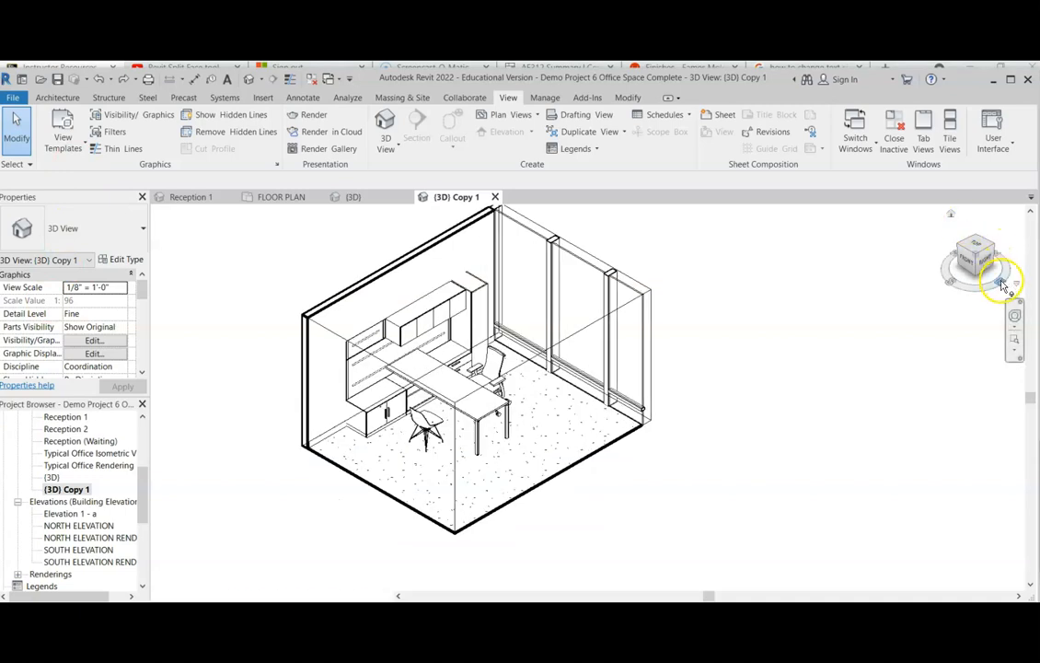
mouse_move(966, 281)
left_mouse_down()
mouse_move(929, 279)
mouse_move(911, 248)
mouse_move(957, 232)
mouse_move(999, 254)
mouse_move(1010, 287)
mouse_move(903, 276)
mouse_move(1012, 287)
mouse_move(983, 282)
left_mouse_up()
left_click(952, 216)
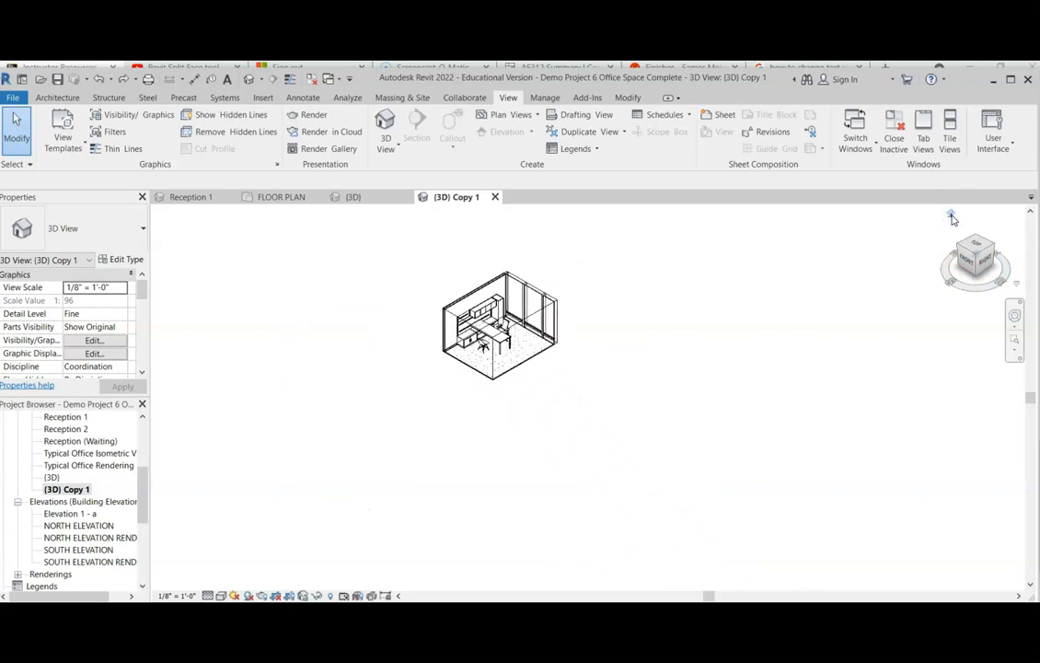
scroll(529, 269, "up", 5)
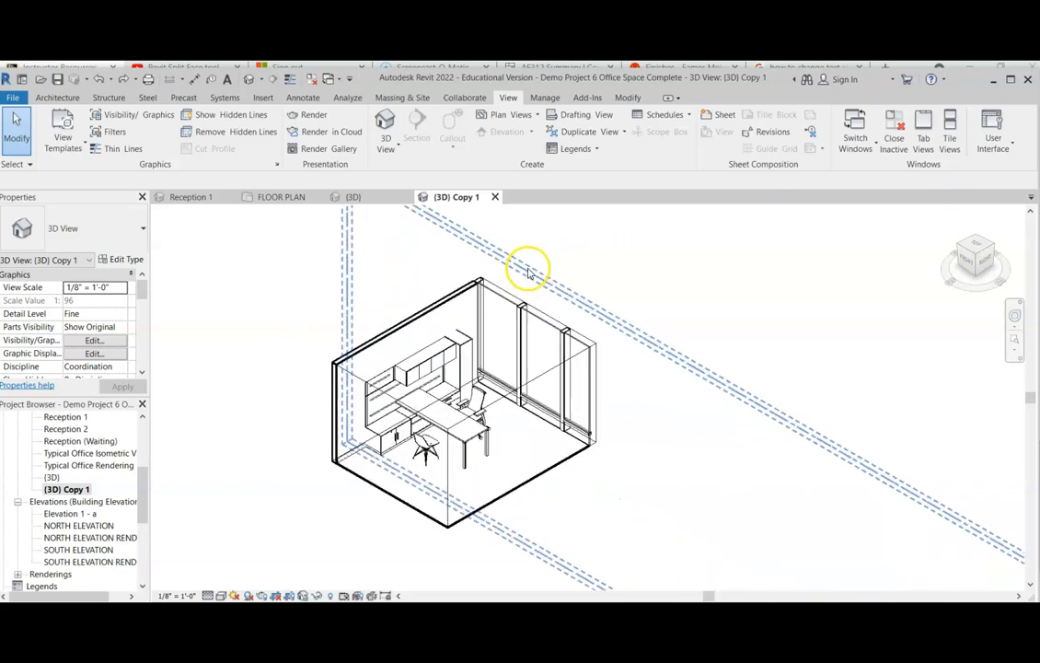
left_click(994, 250)
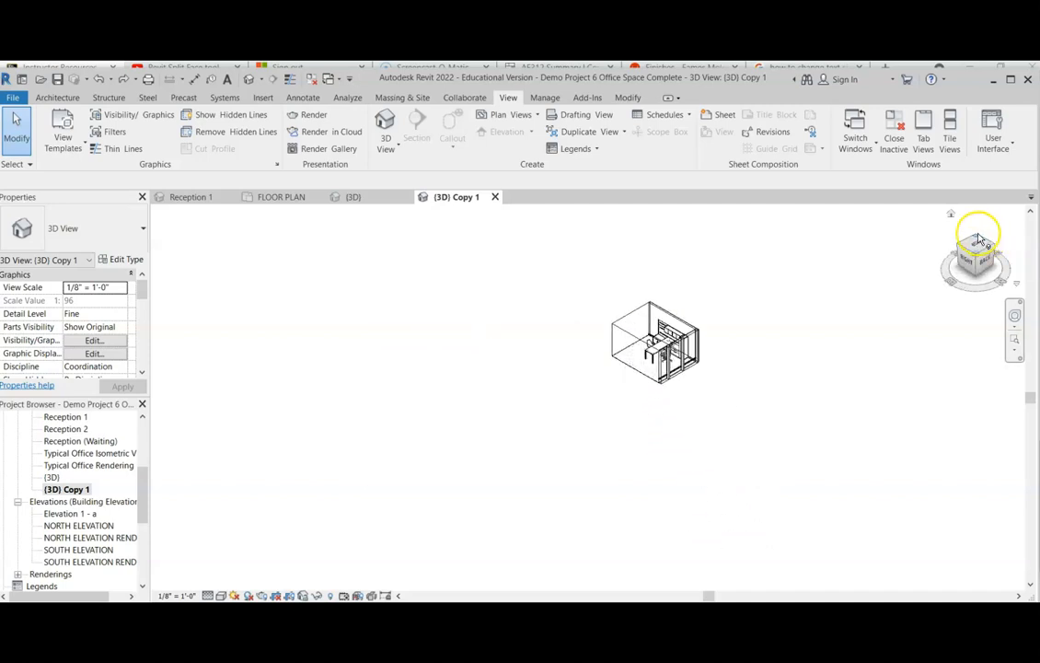
scroll(736, 311, "up", 3)
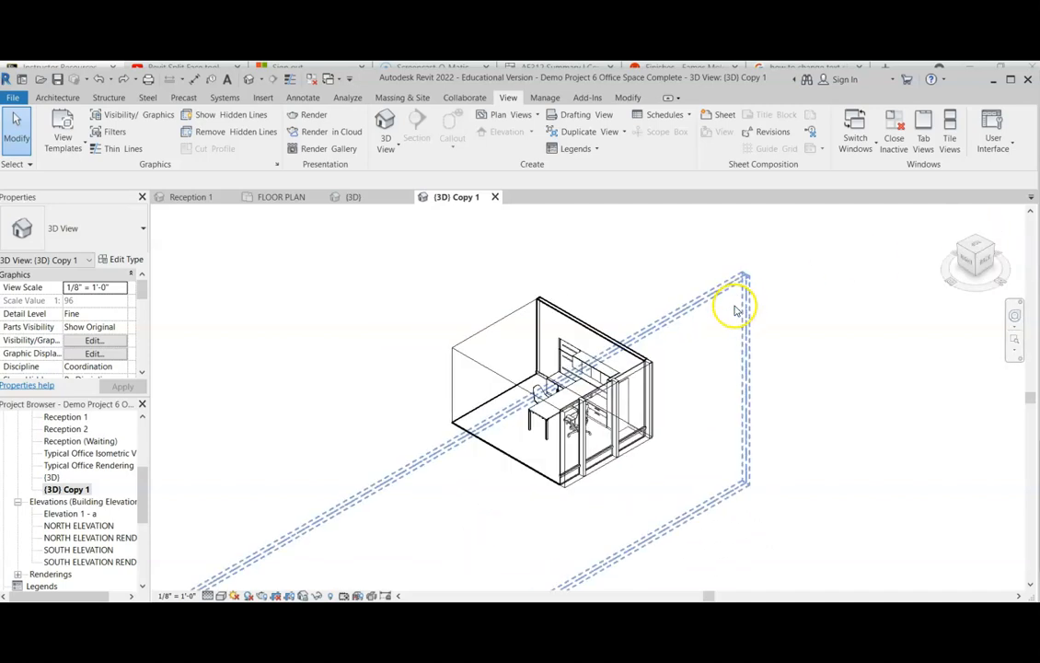
left_click(978, 241)
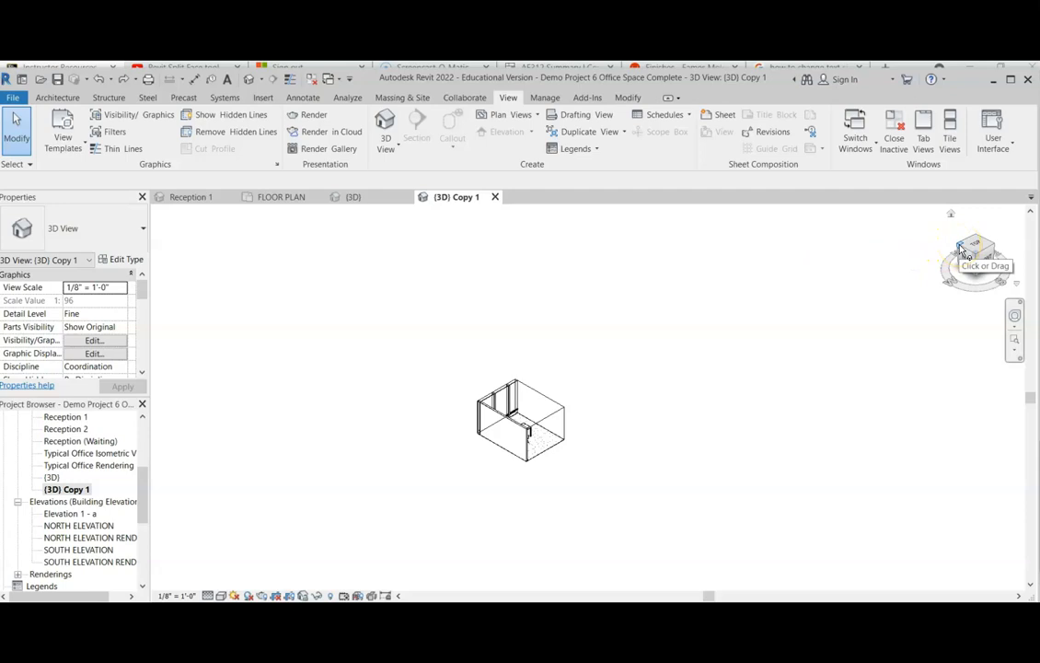
left_click(960, 246)
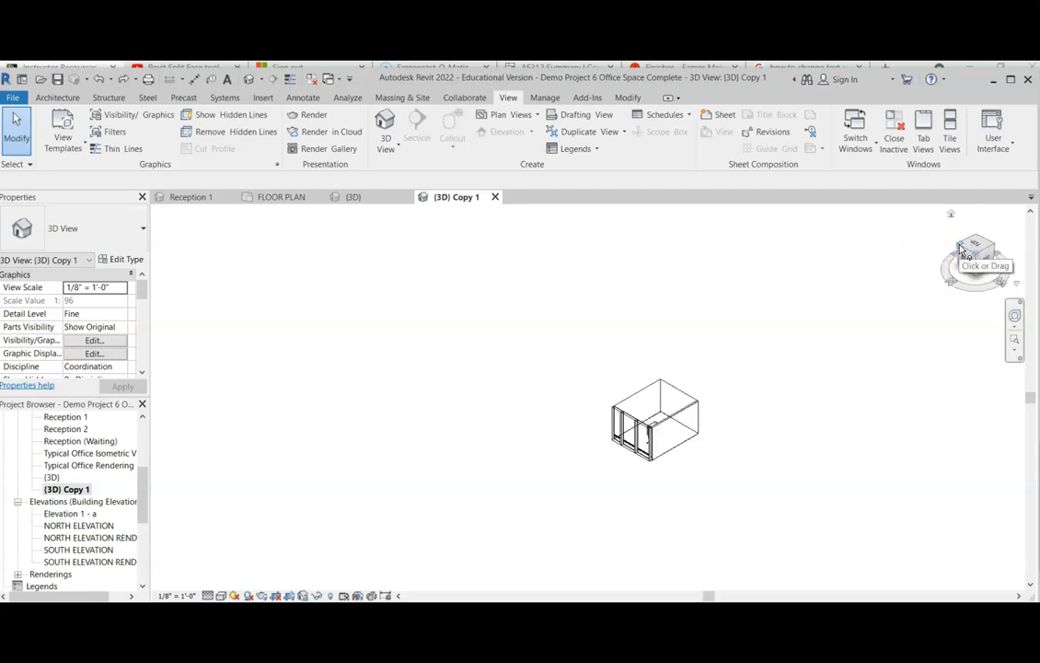
left_click(961, 250)
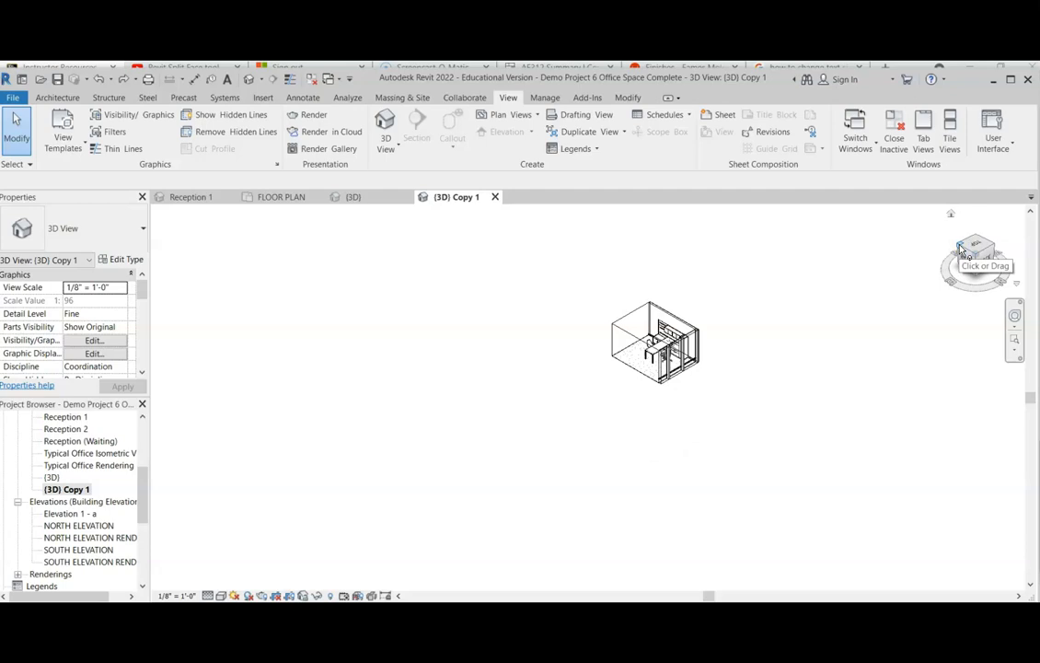
left_click(951, 214)
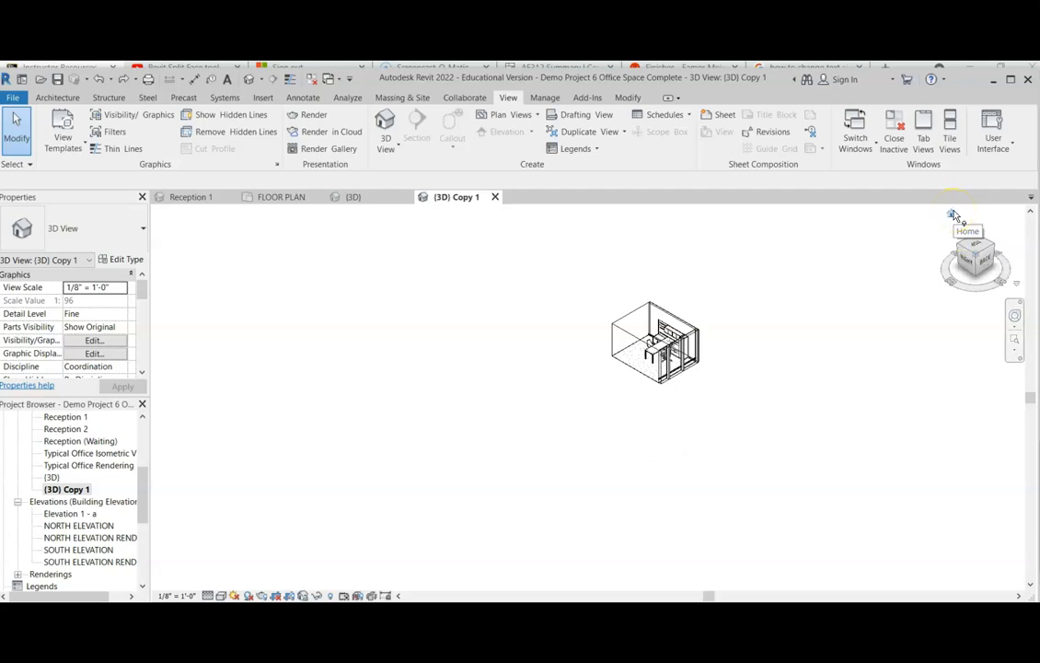
scroll(501, 313, "up", 5)
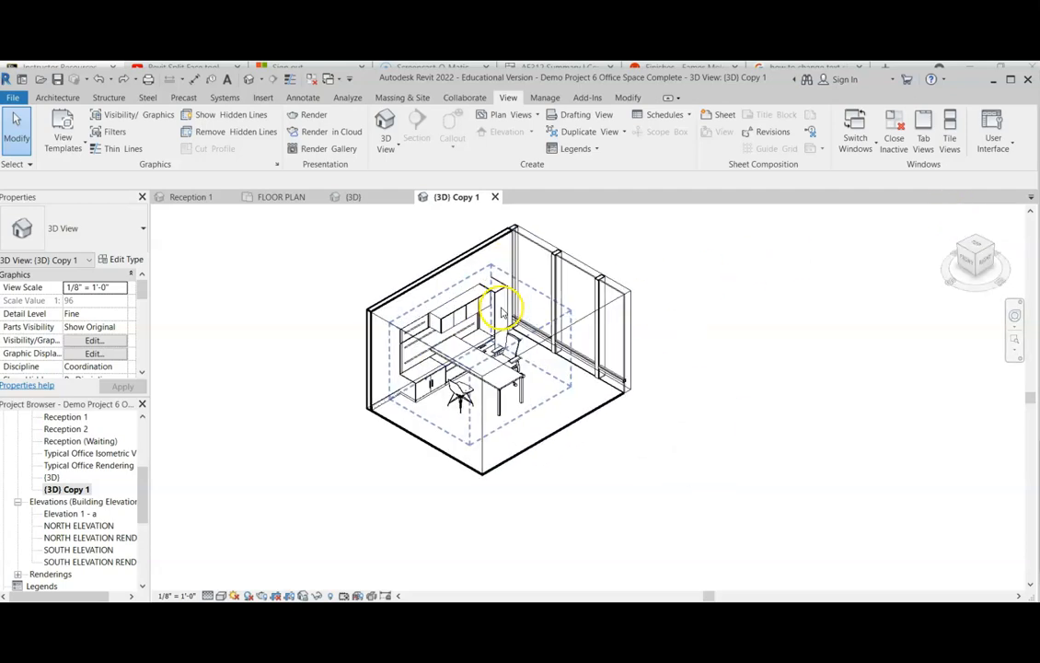
scroll(502, 313, "up", 1)
middle_click_drag(646, 315, 699, 373)
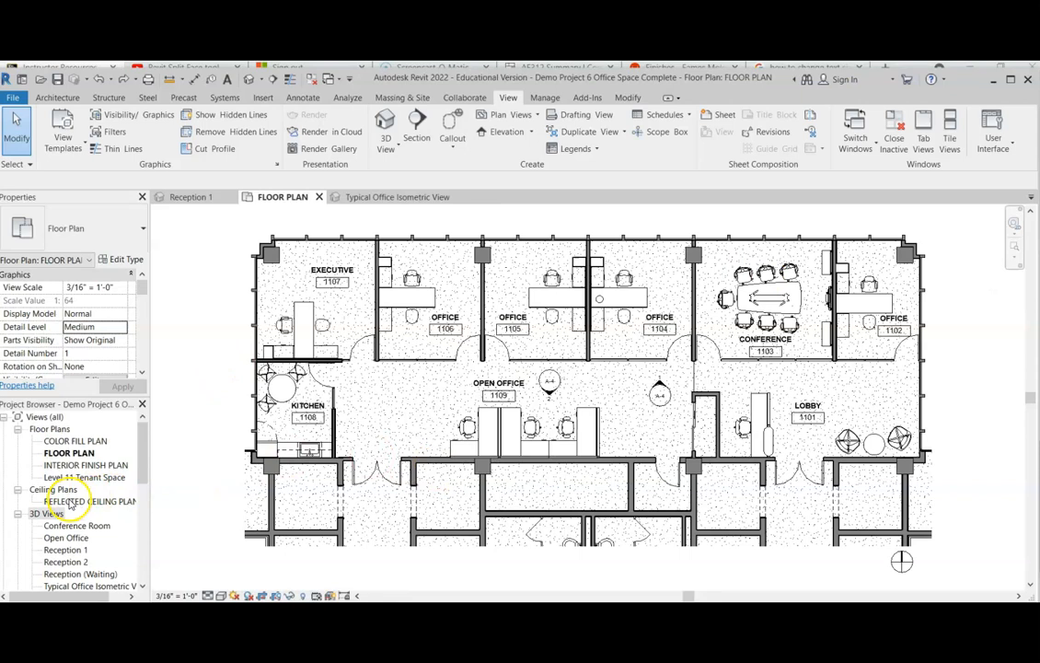
Save the project and place a camera at the doorway of Office 1104, aimed diagonally across the room past the exterior glazing.
scroll(71, 501, "down", 1)
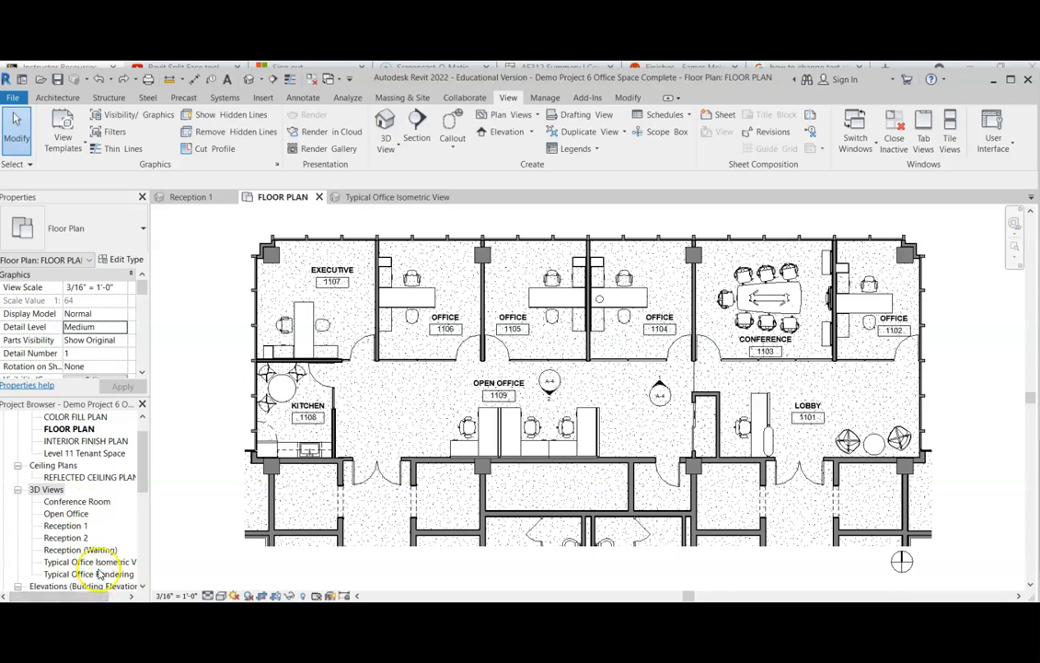
left_click(392, 149)
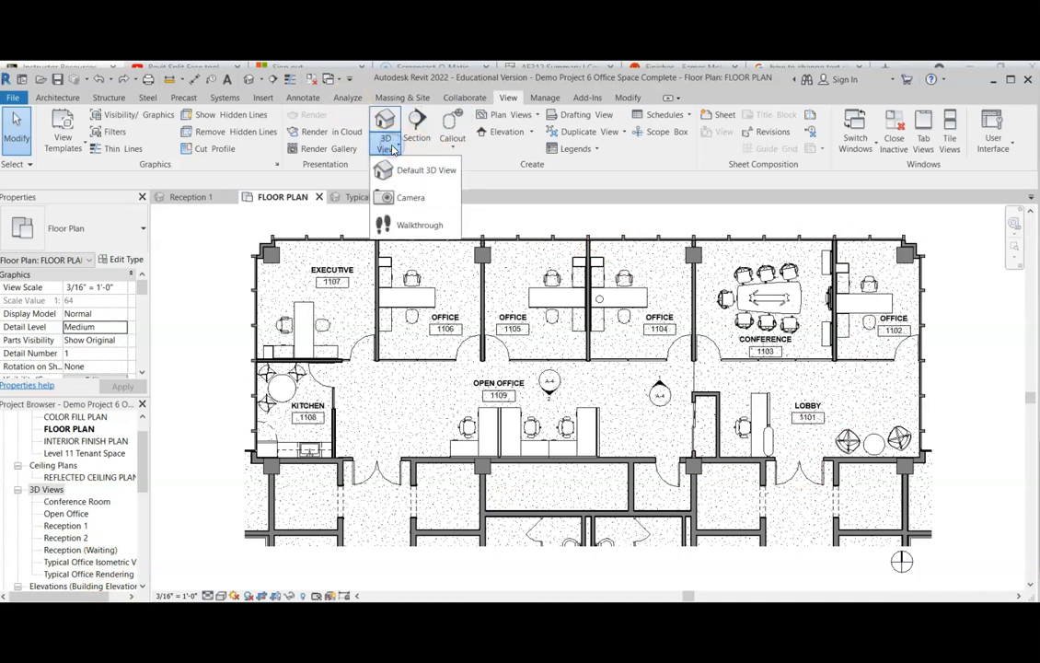
left_click(426, 199)
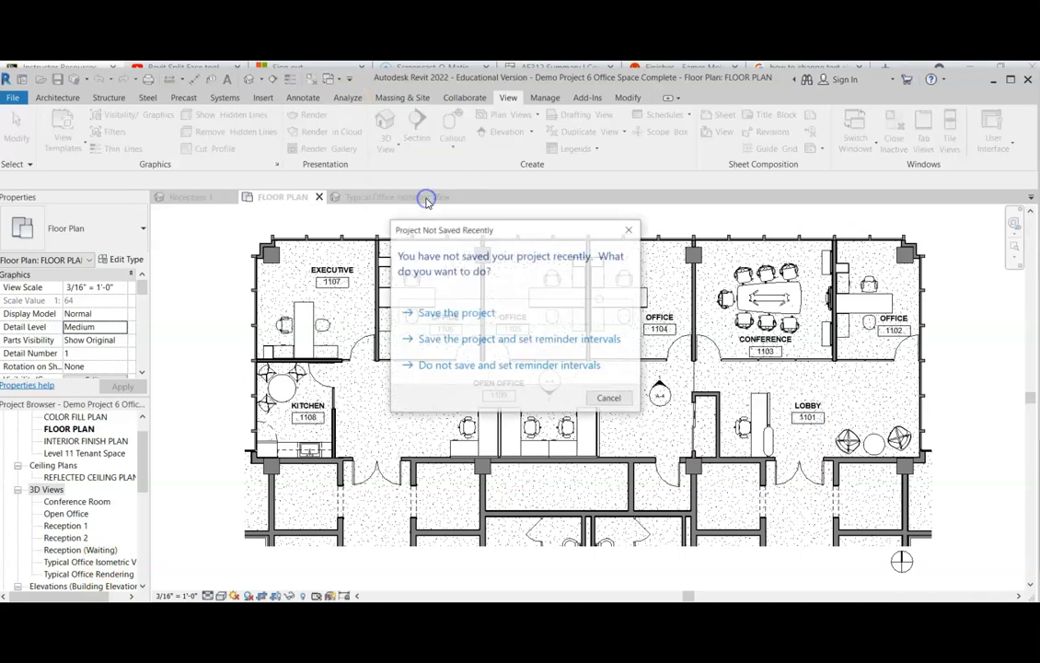
left_click(494, 314)
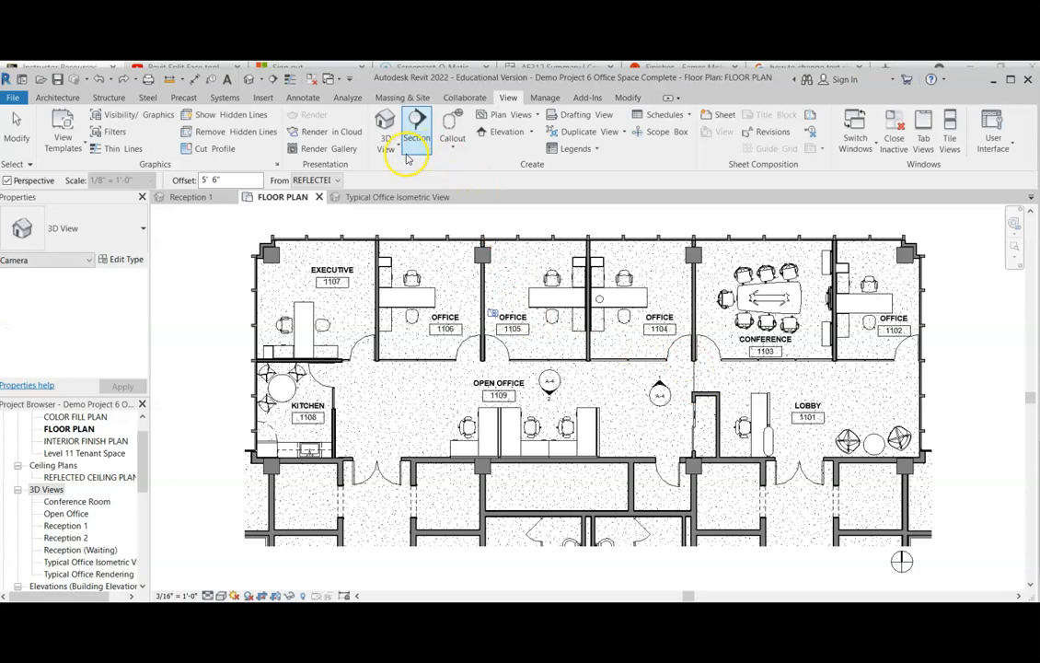
left_click(682, 358)
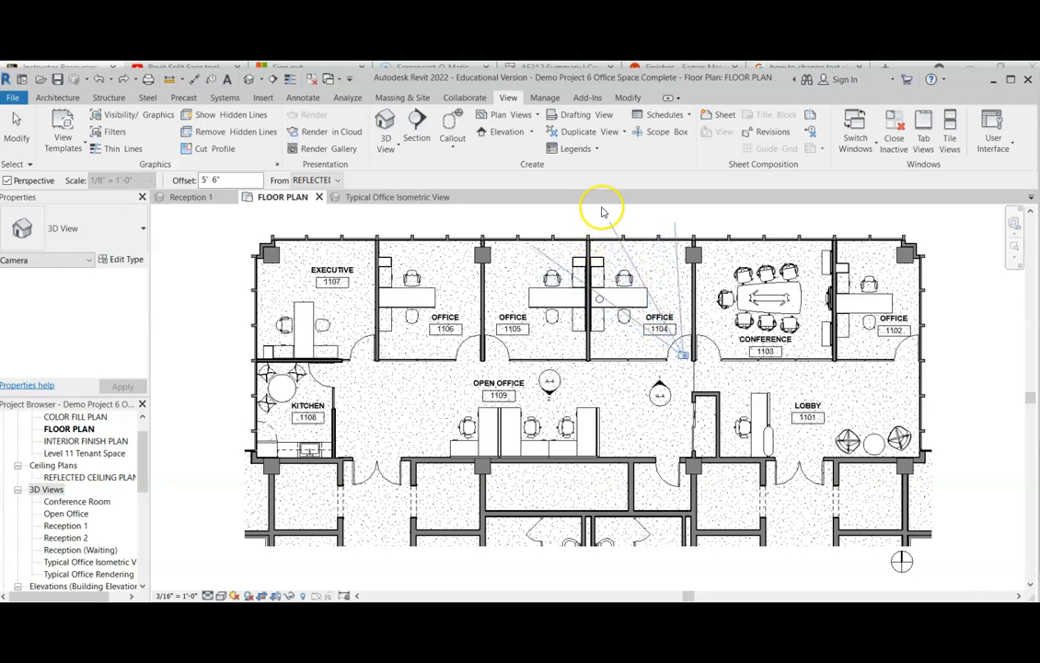
scroll(603, 223, "down", 2)
scroll(612, 248, "up", 2)
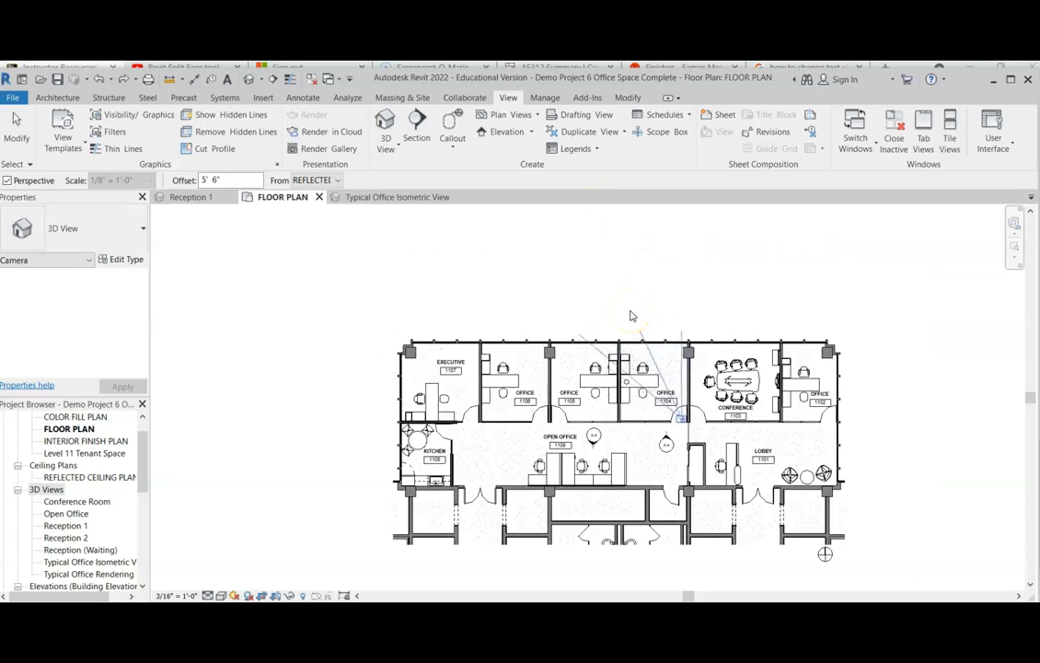
left_click(631, 316)
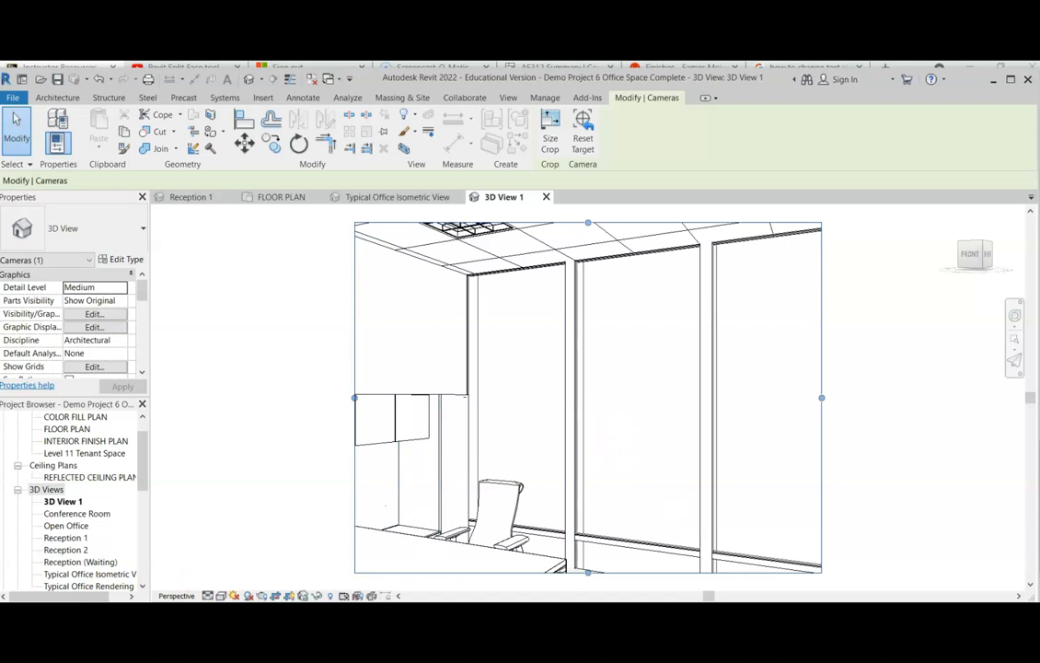
key("Escape")
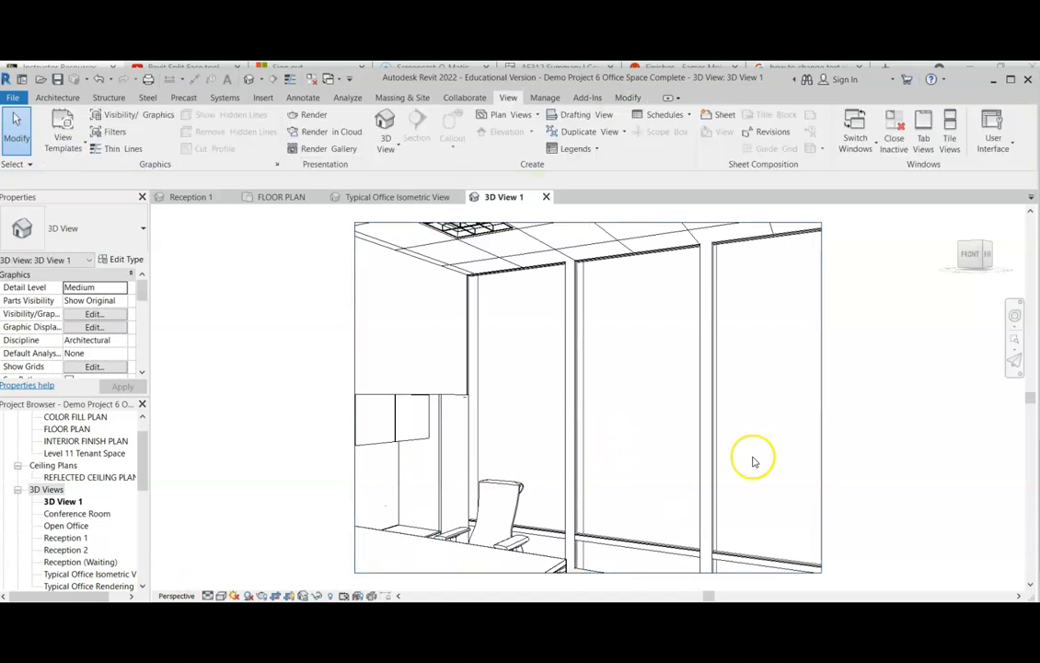
Enlarge the camera view's crop region on all four sides to include the desk, chairs, floor, ceiling and column.
left_click(821, 403)
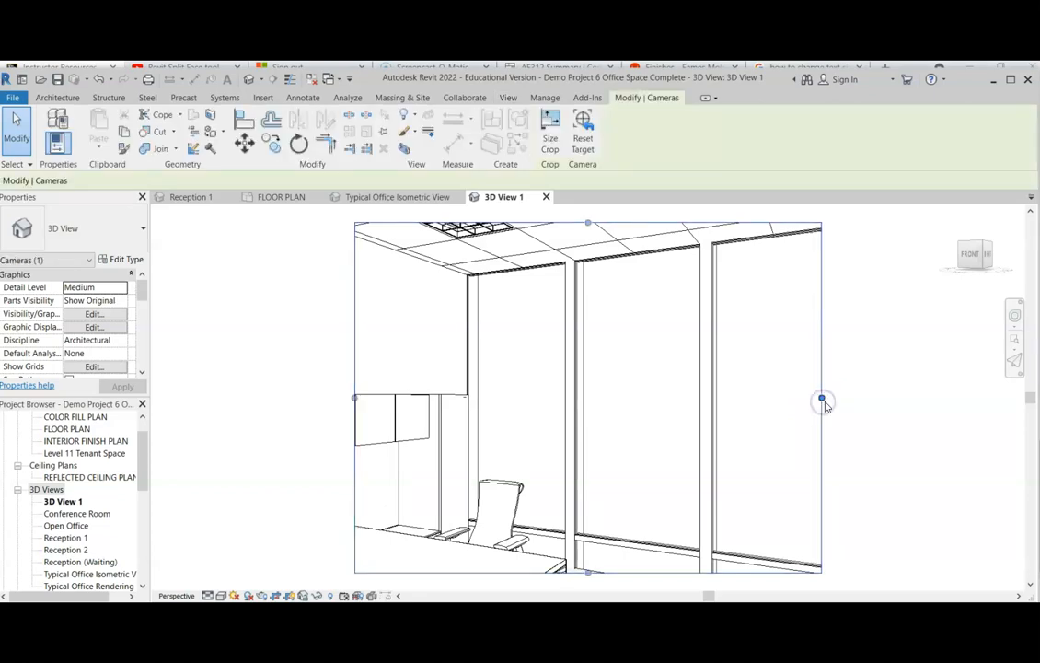
left_click_drag(822, 399, 911, 398)
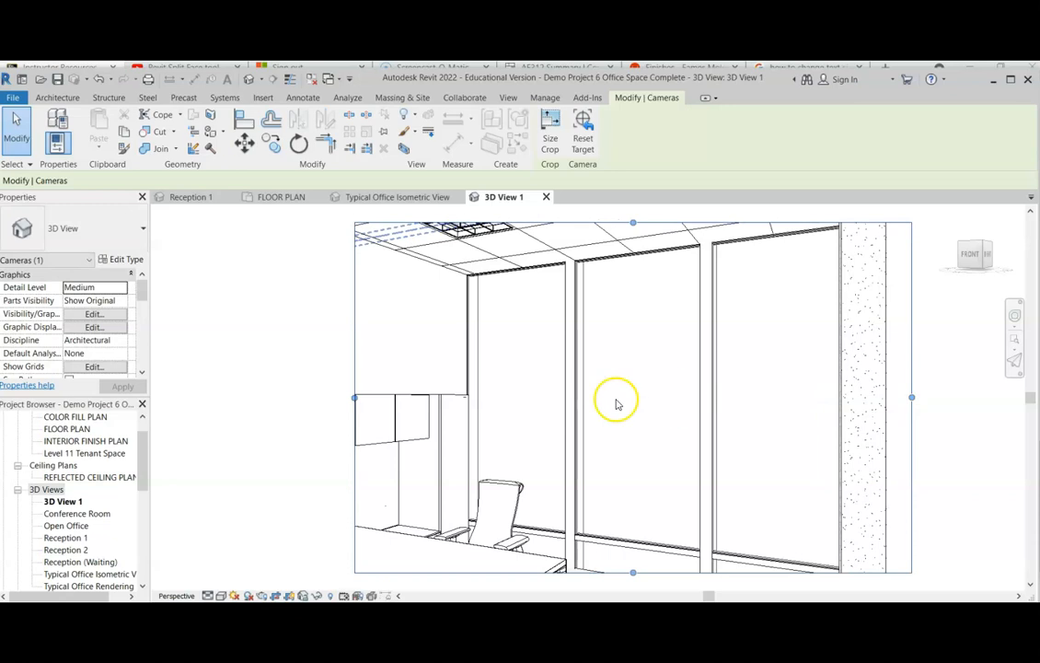
left_click_drag(354, 397, 184, 405)
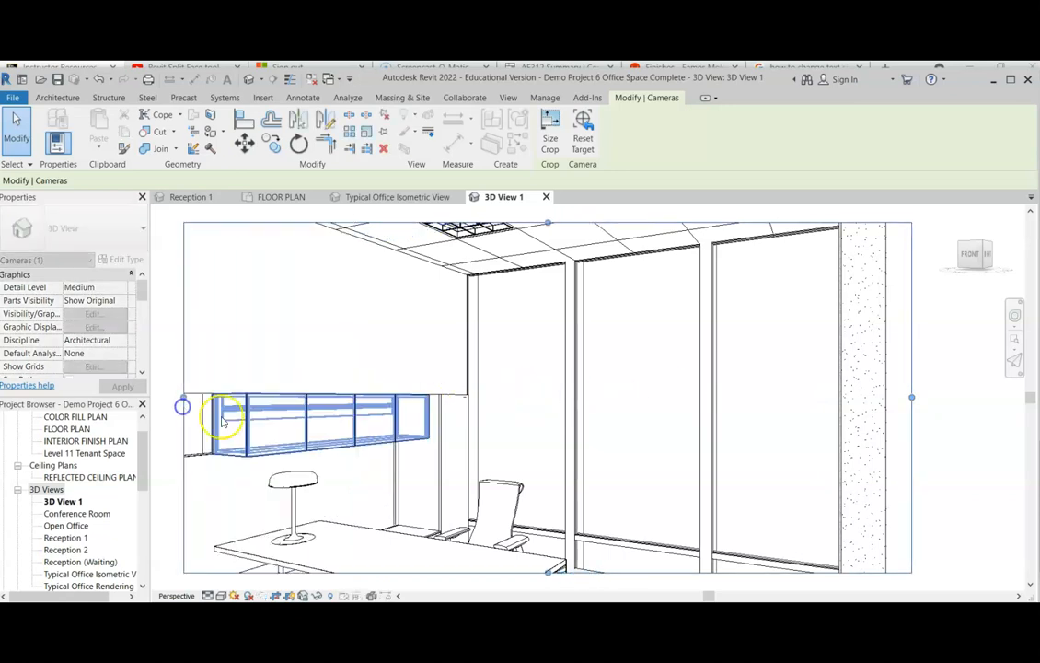
scroll(493, 424, "down", 3)
left_click_drag(520, 494, 528, 573)
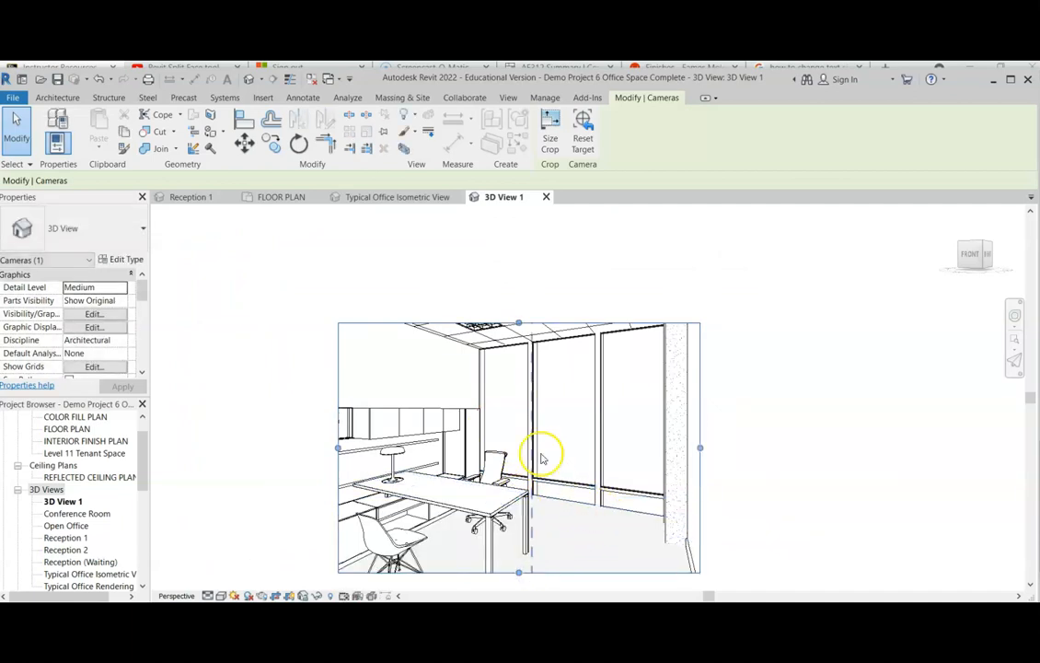
left_click_drag(518, 323, 513, 268)
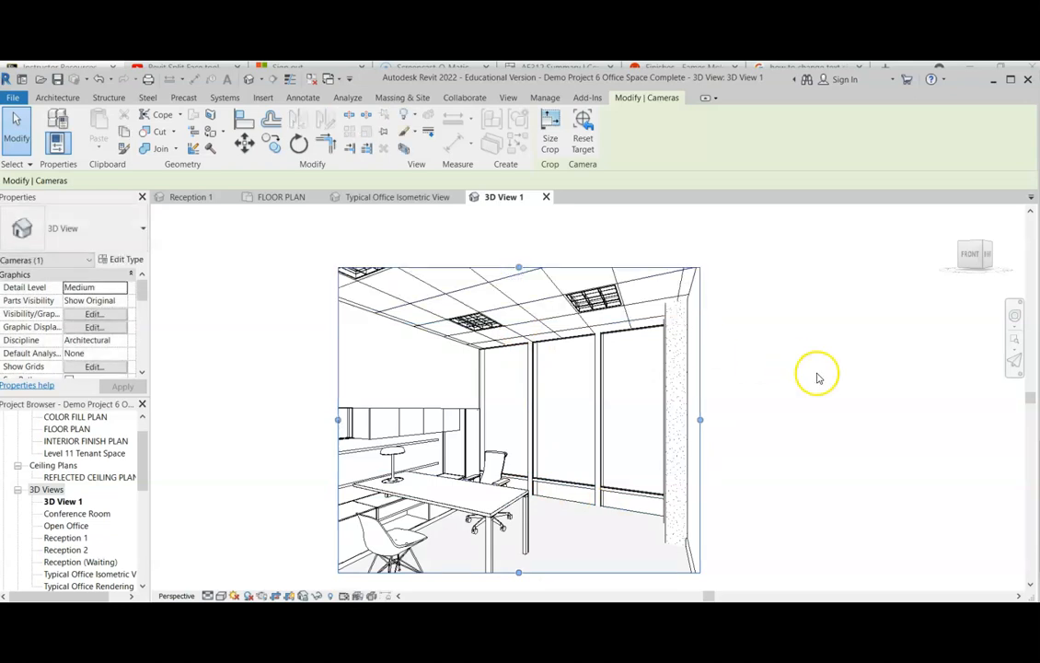
Decrease the office camera's focal length with the SteeringWheel so more of the desk, storage wall, ceiling and floor fits in the view.
left_click(1013, 320)
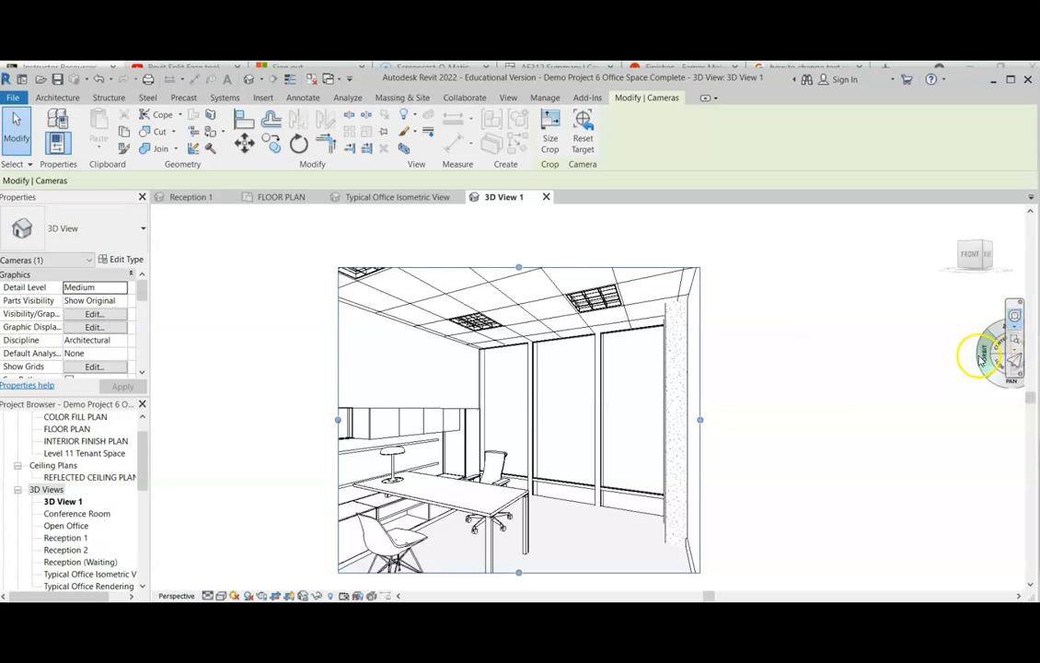
right_click(983, 355)
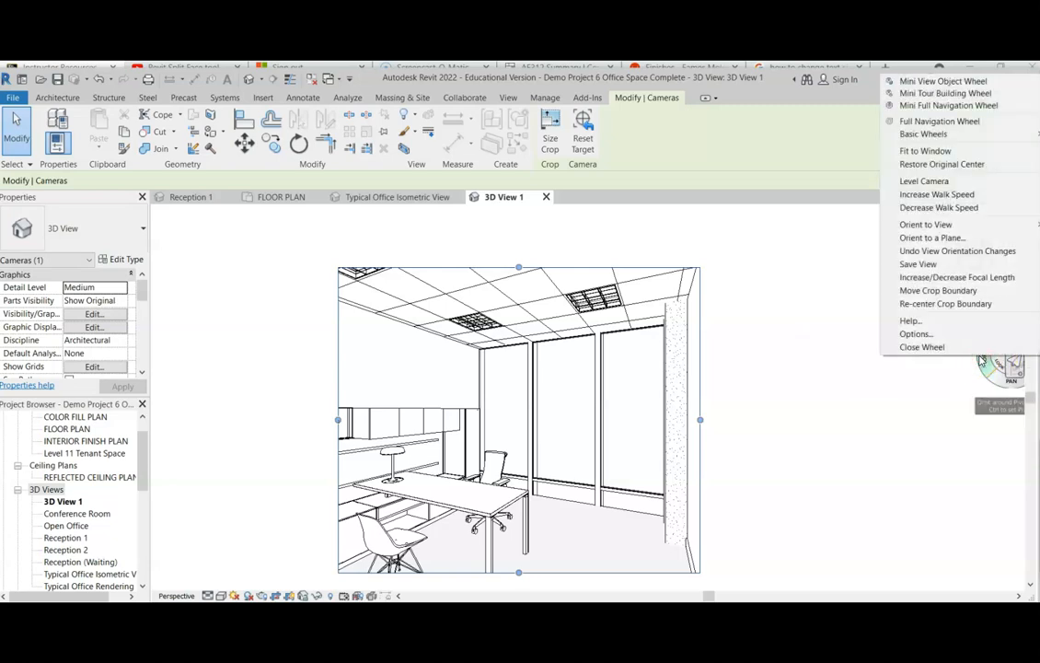
left_click(912, 95)
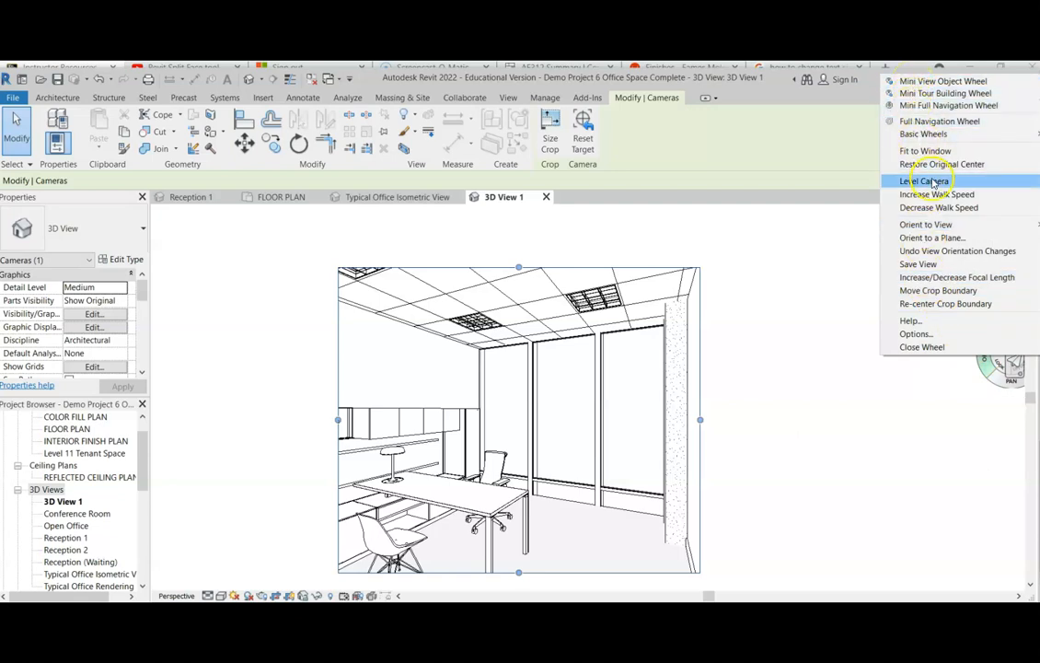
left_click(957, 277)
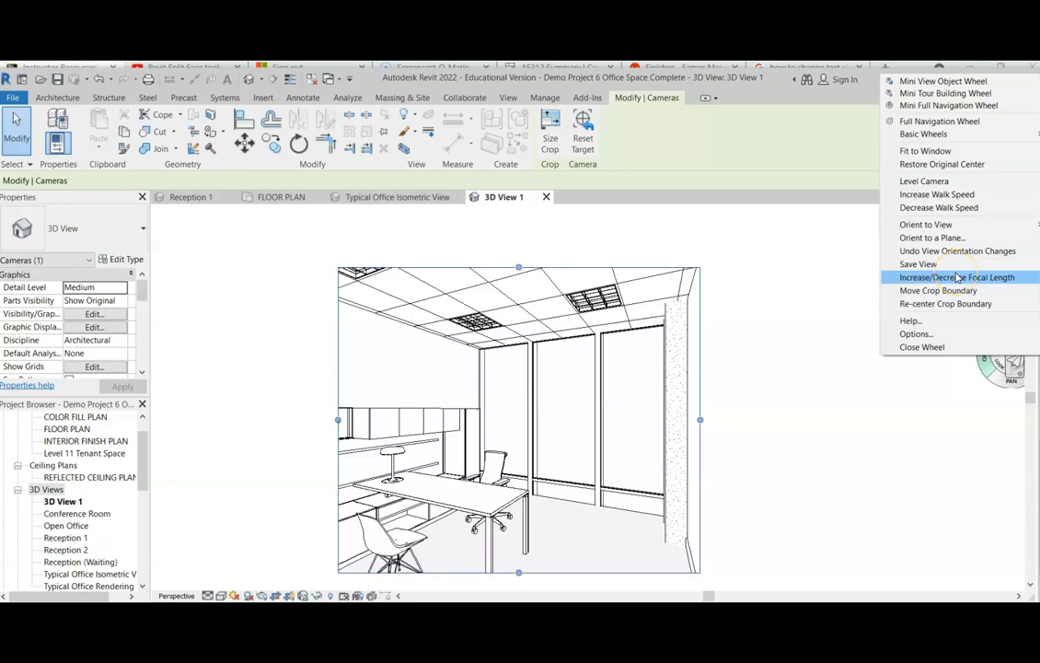
left_click(957, 277)
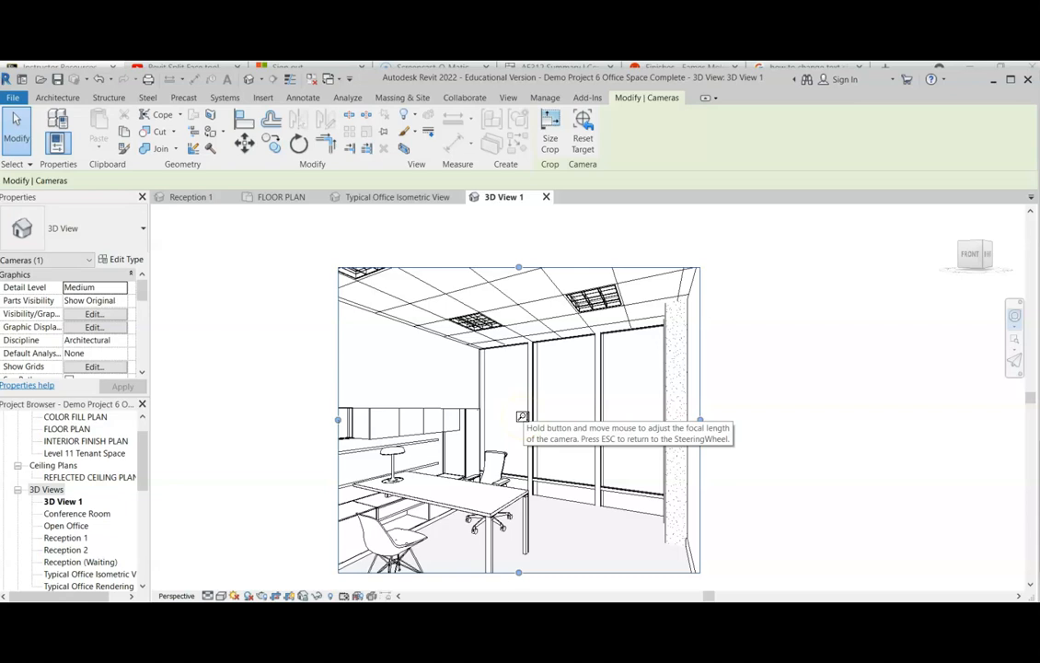
left_click_drag(522, 416, 550, 468)
middle_click_drag(551, 485, 575, 519, "shift")
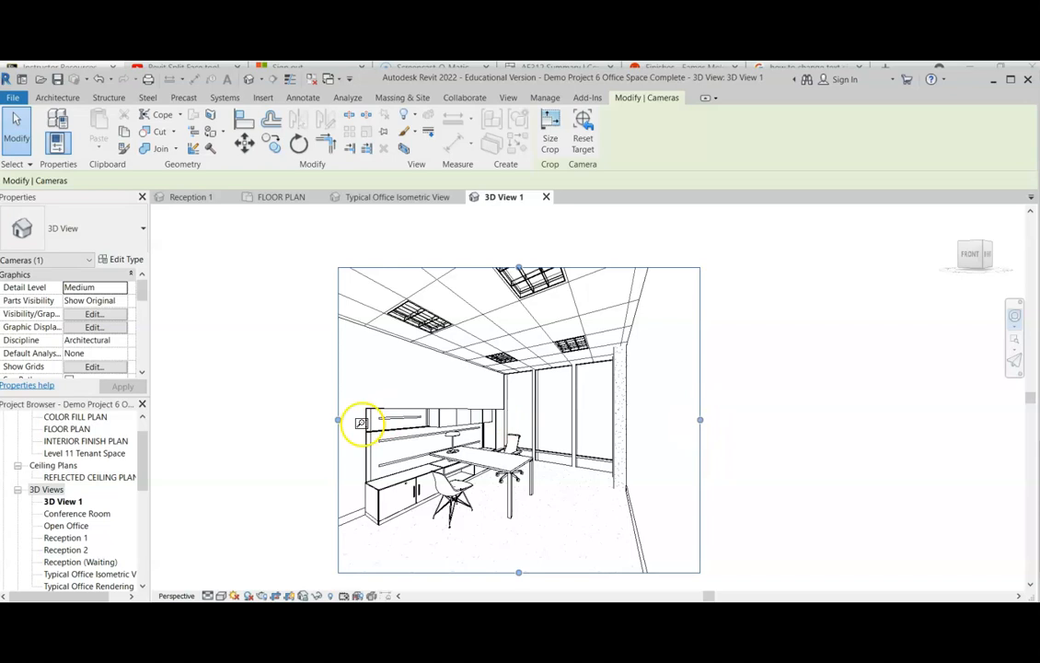
left_click(1015, 316)
key("Escape")
key("Escape")
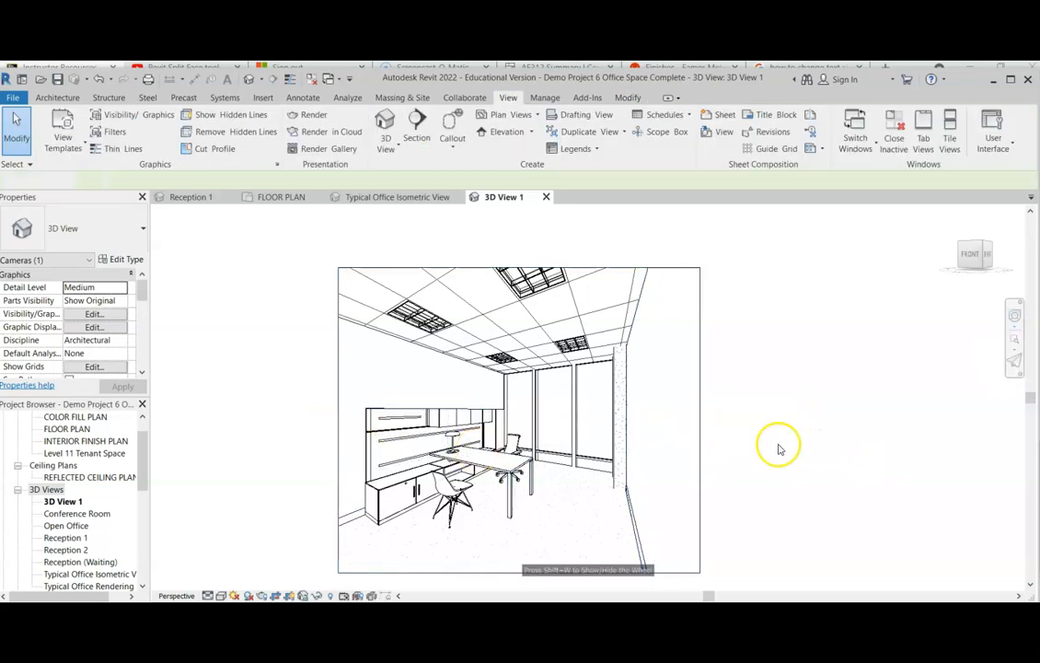
Reshape the office camera view's crop region by extending its left side and trimming the top and bottom.
left_click(699, 419)
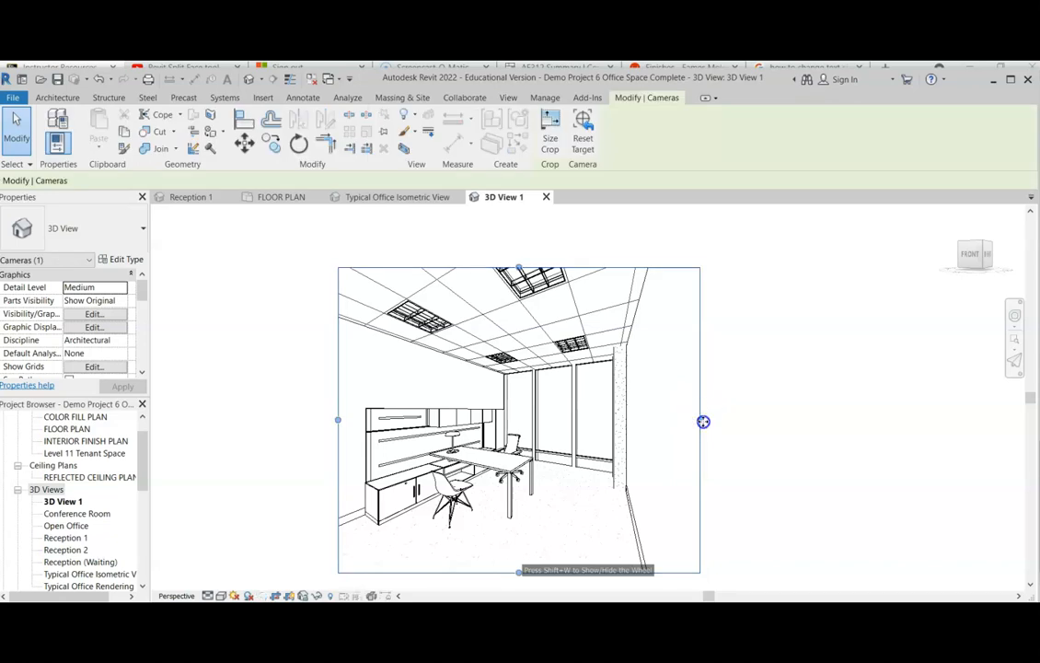
left_click_drag(703, 422, 779, 425)
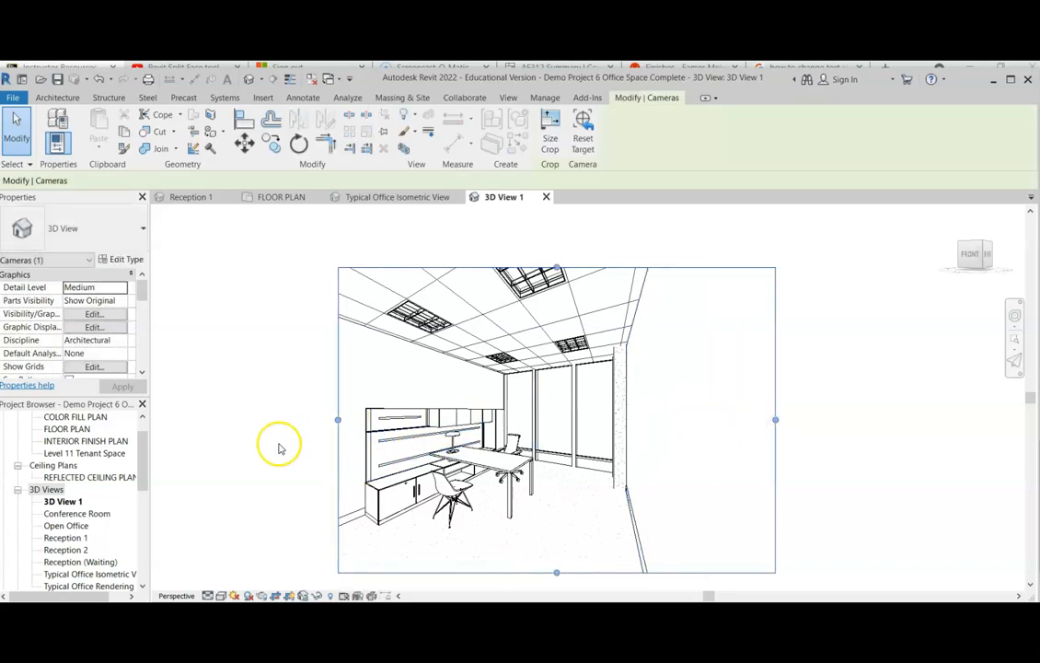
left_click_drag(338, 421, 279, 423)
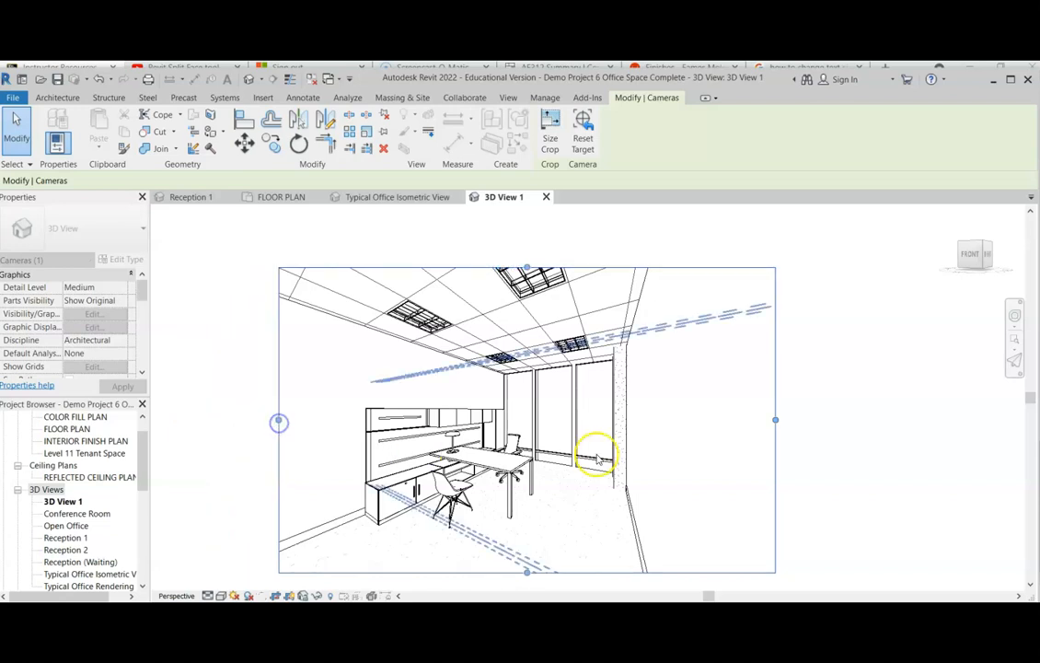
left_click_drag(777, 419, 705, 419)
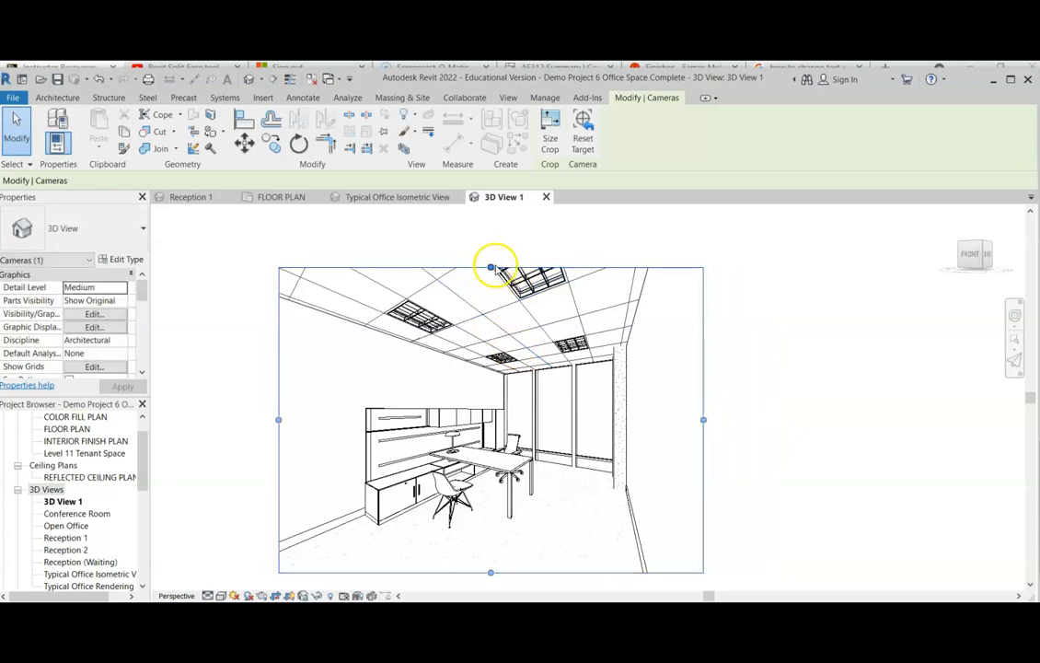
left_click_drag(490, 267, 491, 294)
left_click_drag(493, 572, 493, 554)
left_click(827, 465)
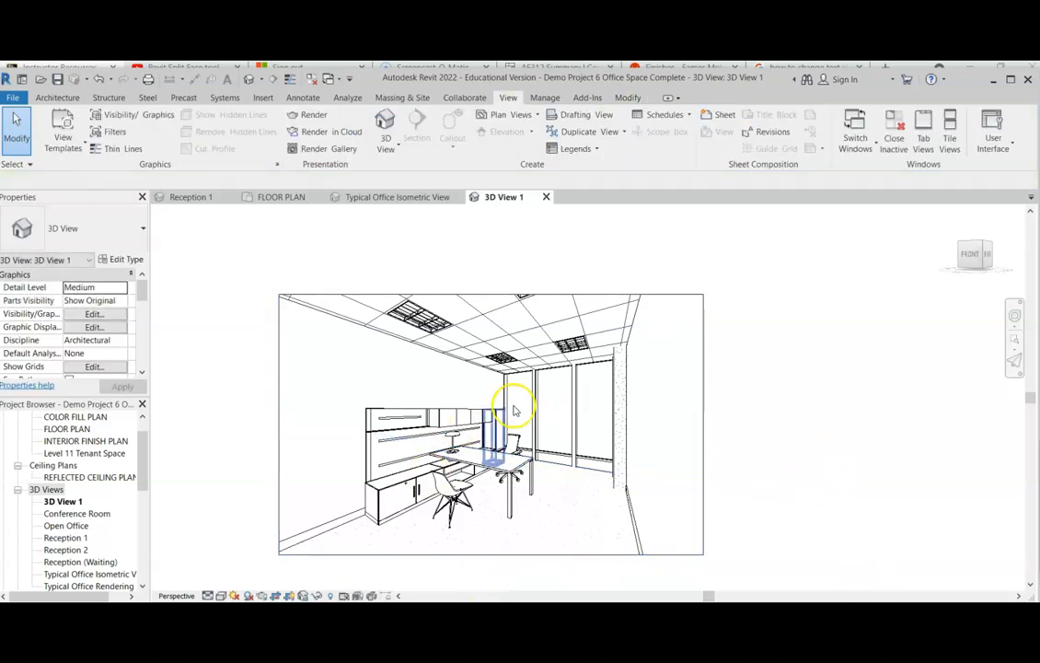
Increase the office camera's focal length slightly to bring the furniture and glazing closer within the crop region.
left_click(1013, 318)
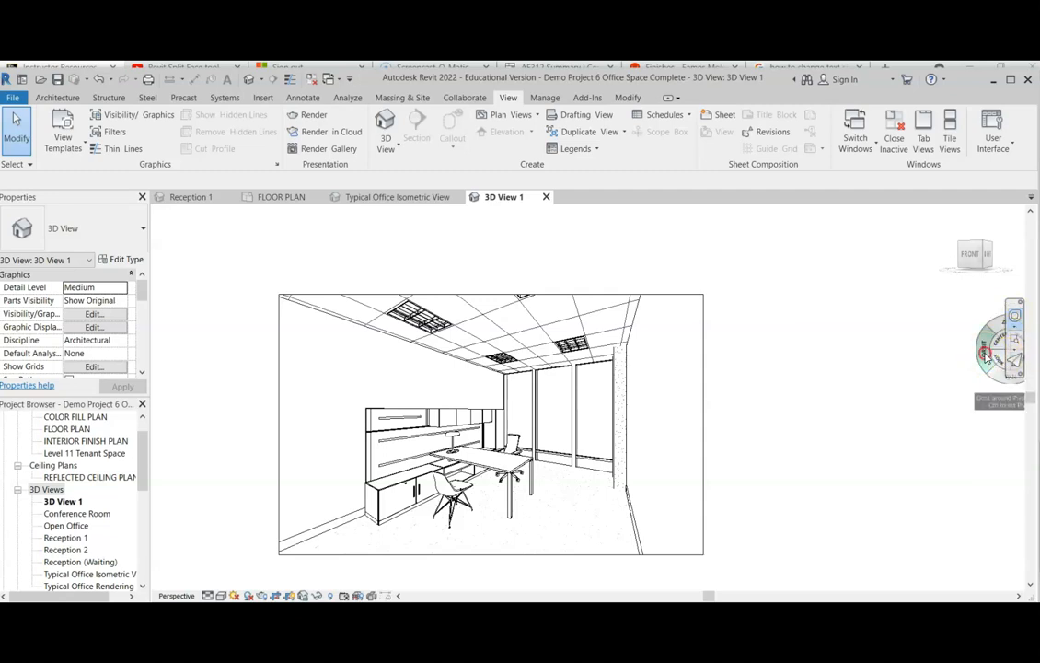
right_click(986, 357)
left_click(953, 279)
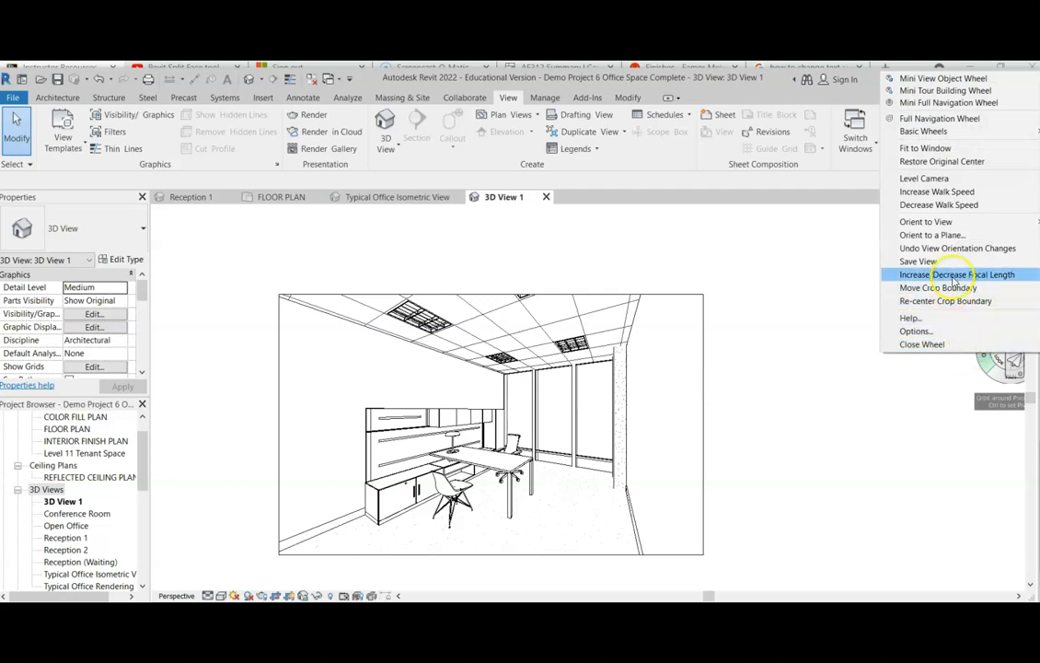
left_click_drag(476, 421, 488, 389)
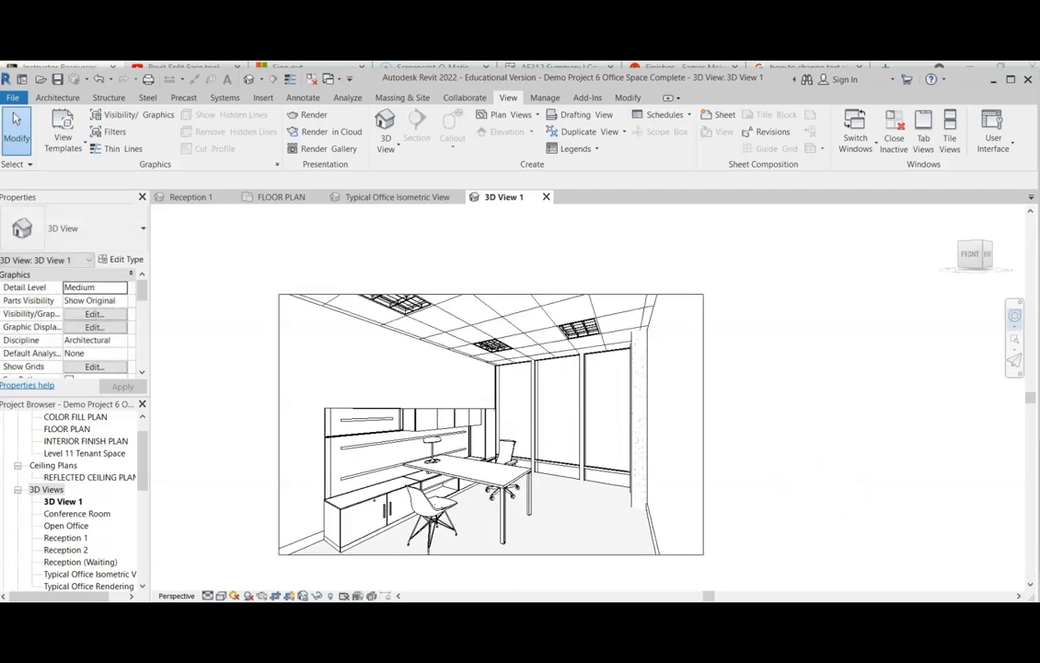
From FLOOR PLAN, place a camera outside Office 1102 in the lobby with a 5' 6" offset, targeting the Open Office corridor.
double_click(67, 429)
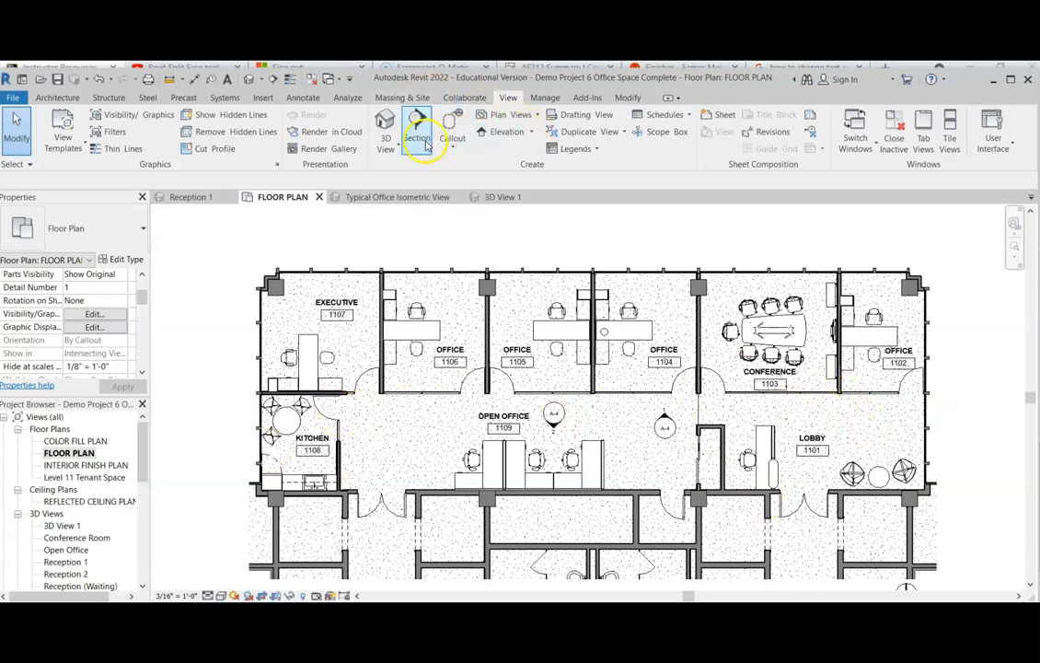
left_click(396, 147)
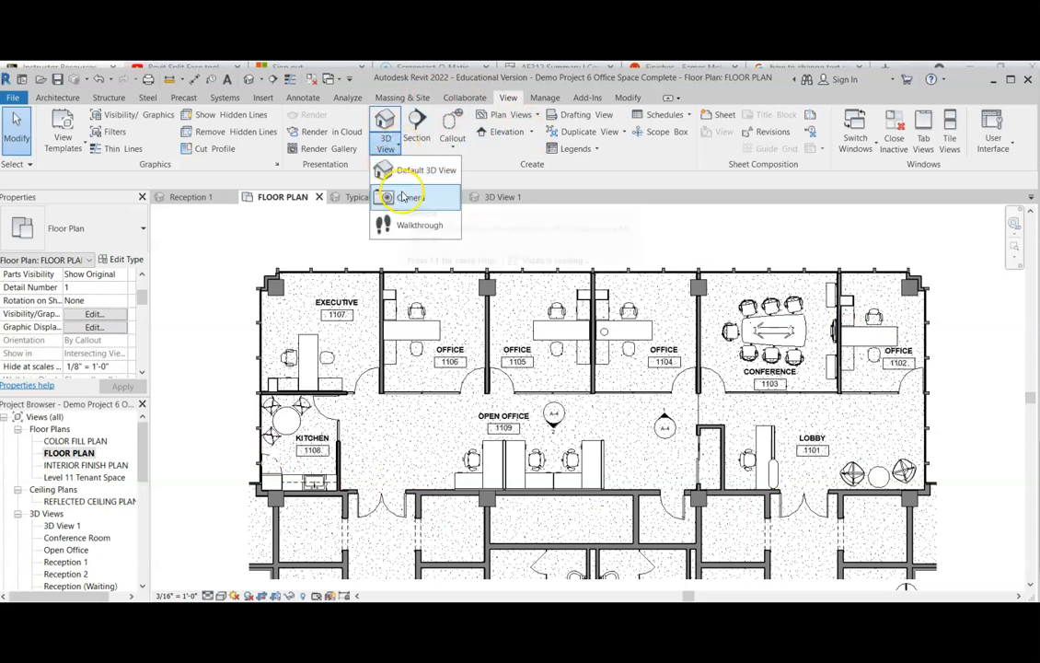
left_click(402, 192)
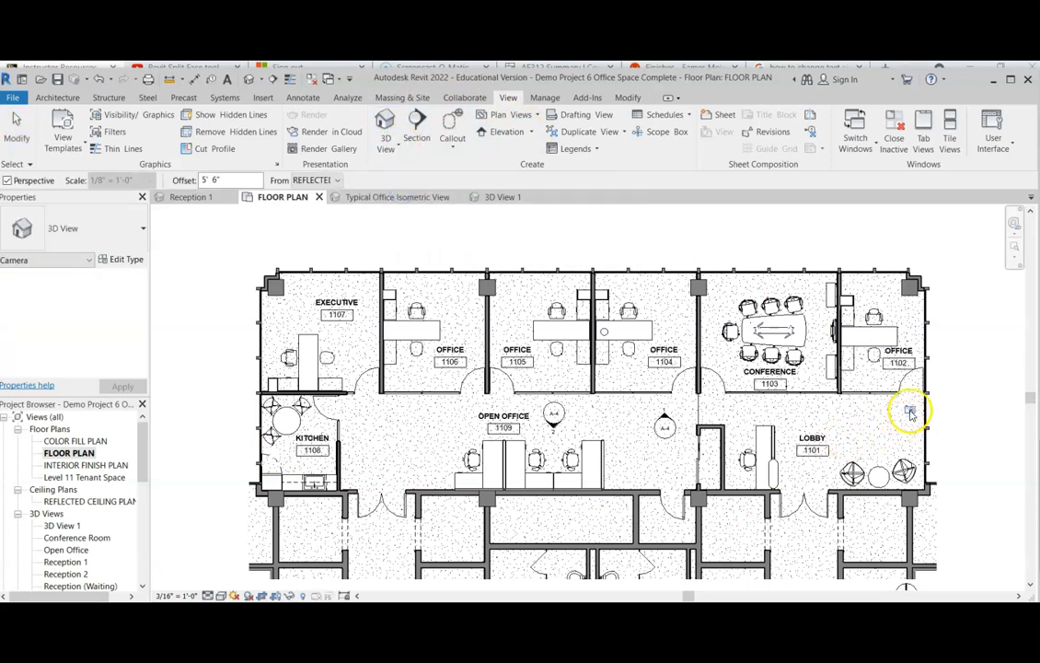
left_click(912, 409)
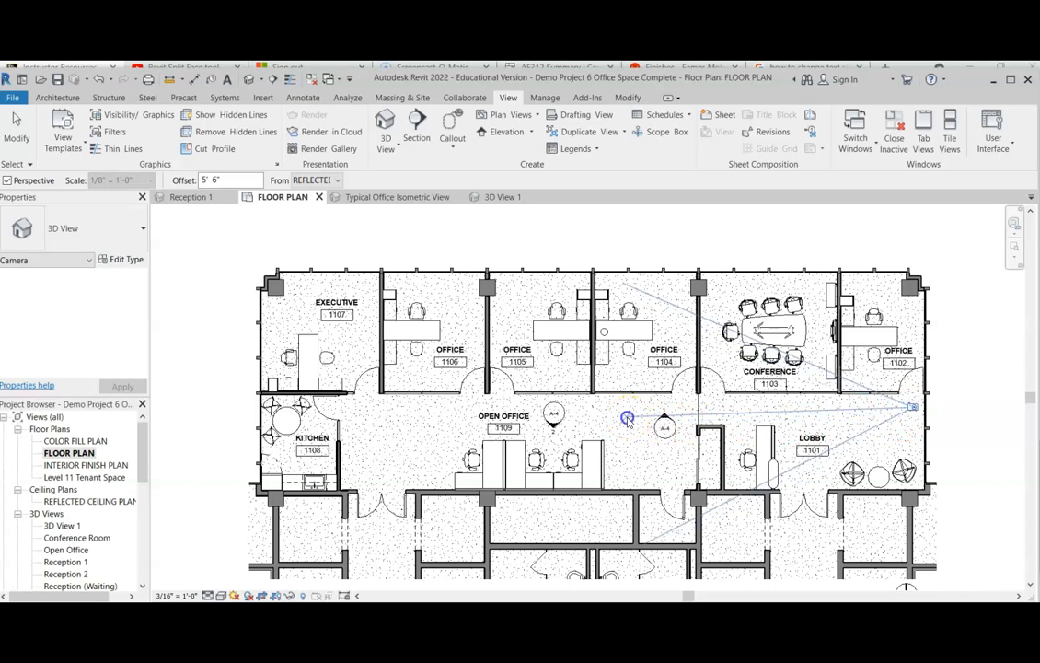
left_click(627, 419)
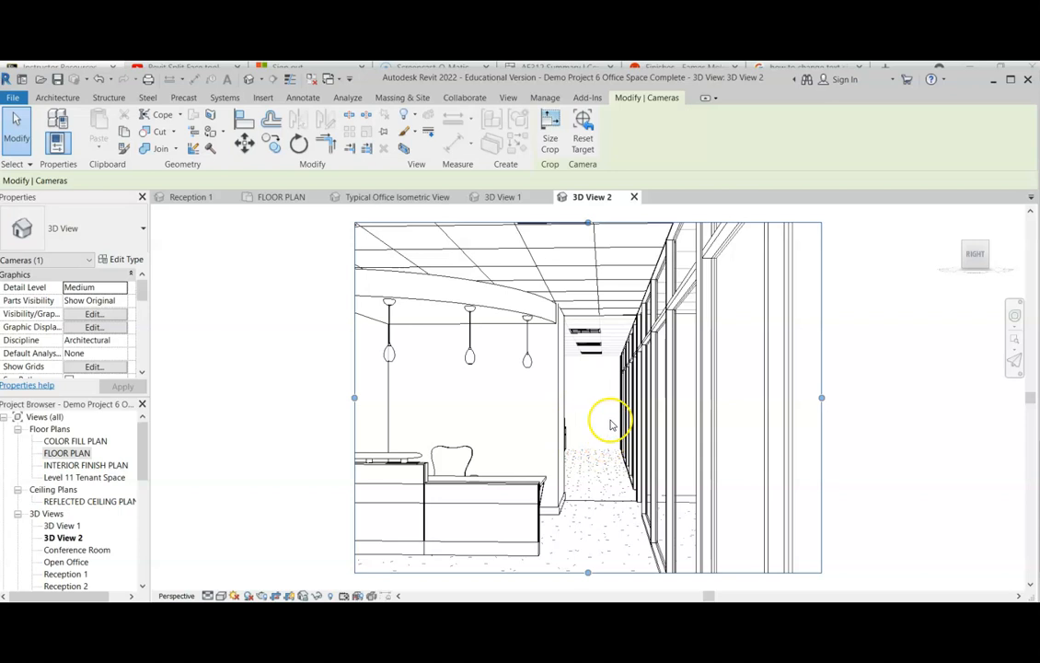
Compare the lobby camera's target and depth in FLOOR PLAN with 3D View 2, and turn off Far Clip Active for the view.
double_click(66, 453)
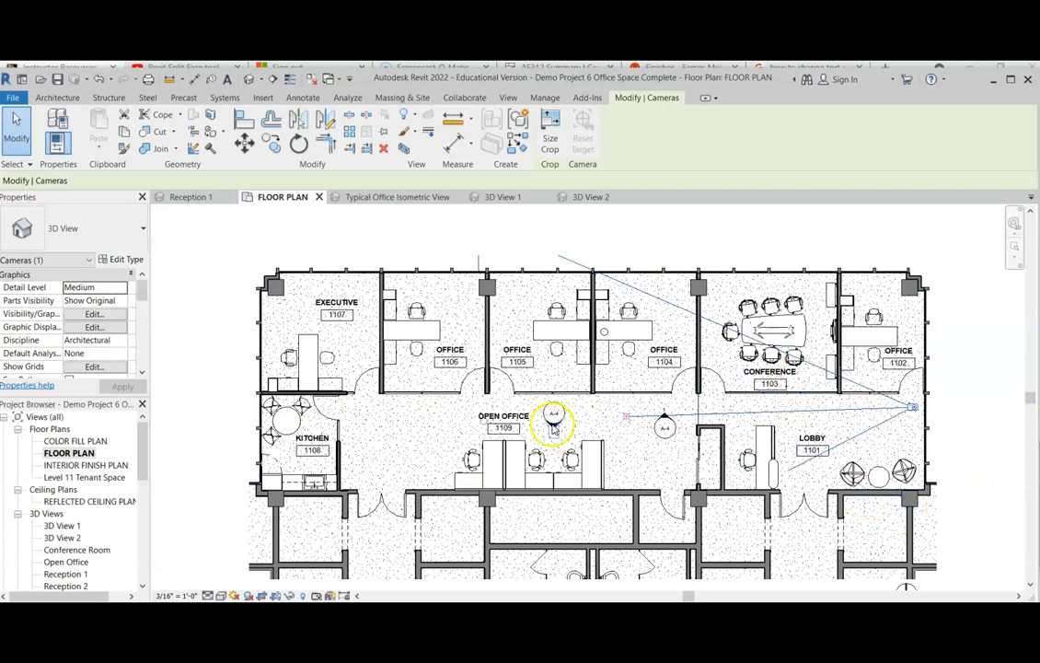
double_click(61, 538)
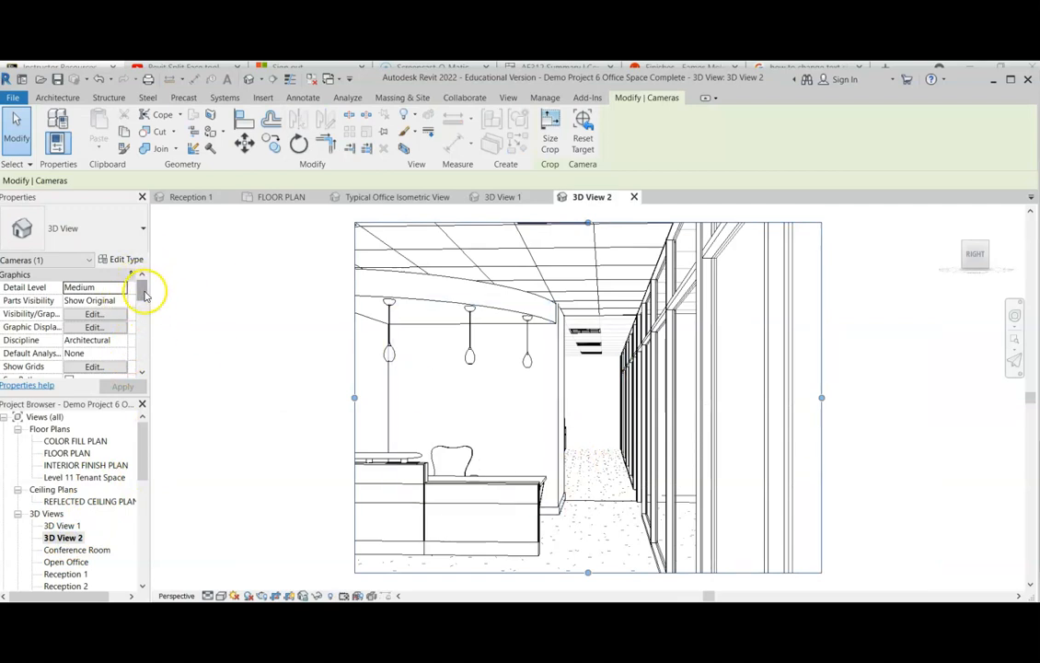
scroll(144, 293, "down", 5)
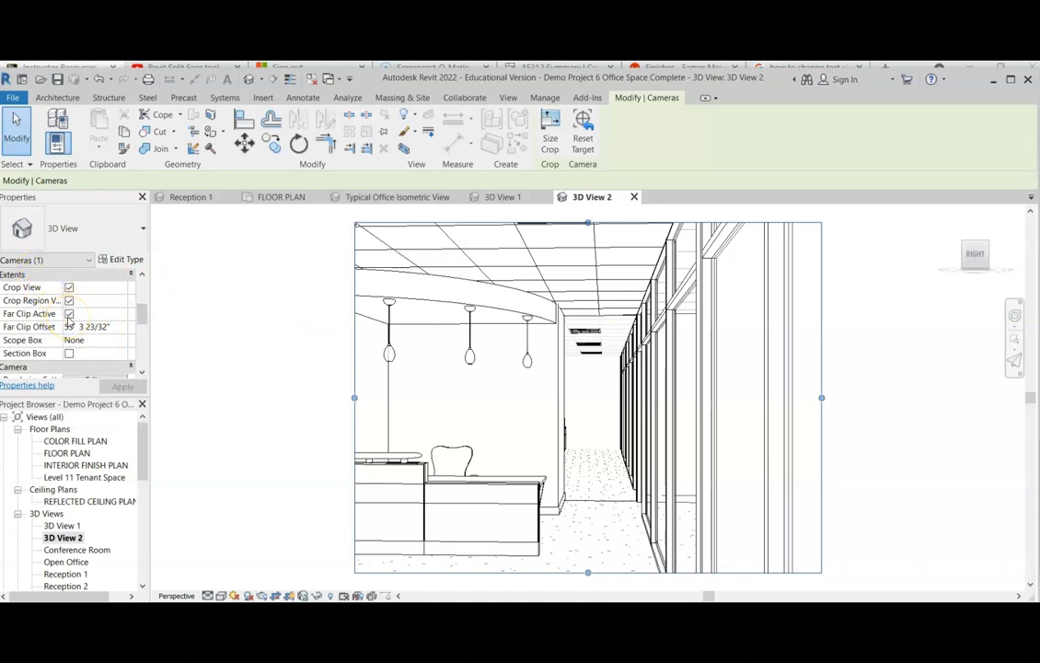
double_click(66, 453)
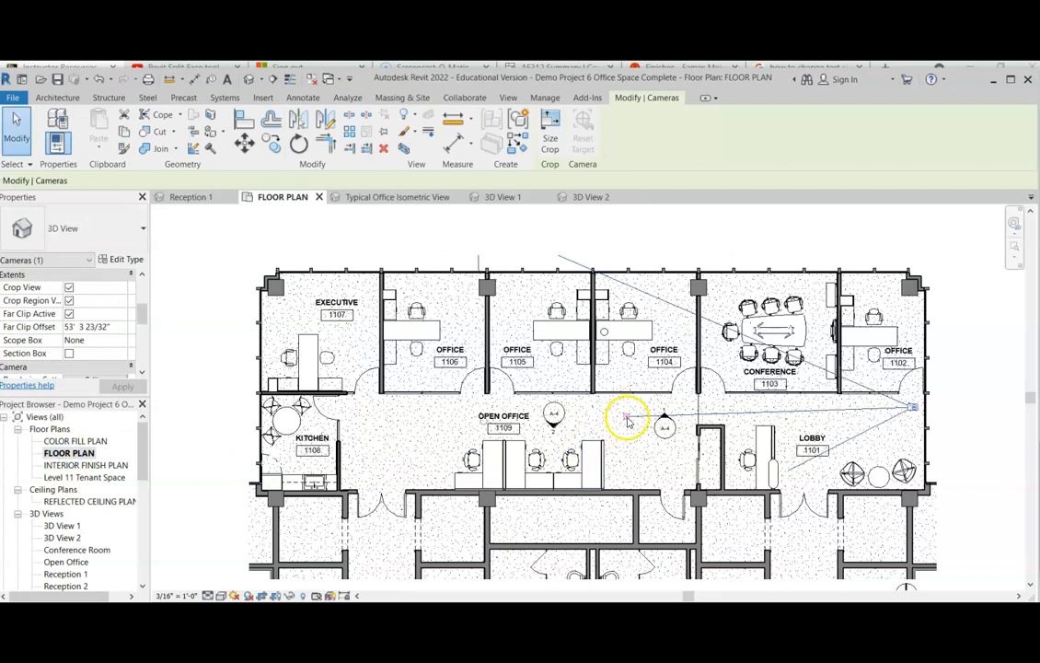
mouse_move(628, 421)
left_mouse_down()
mouse_move(620, 309)
mouse_move(622, 465)
mouse_move(624, 417)
left_mouse_up()
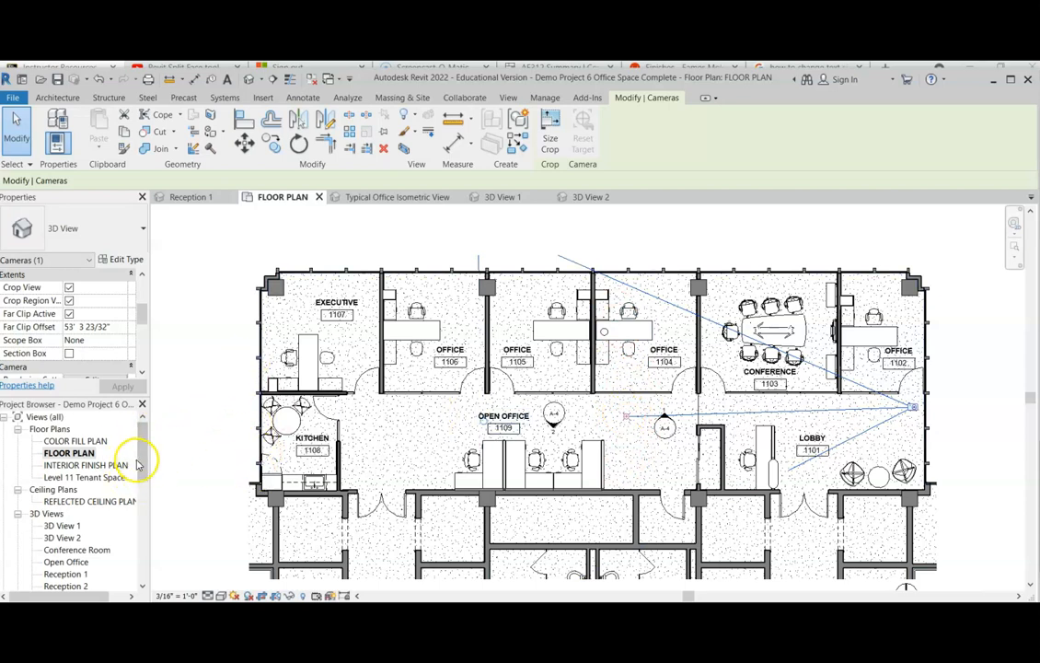
double_click(63, 537)
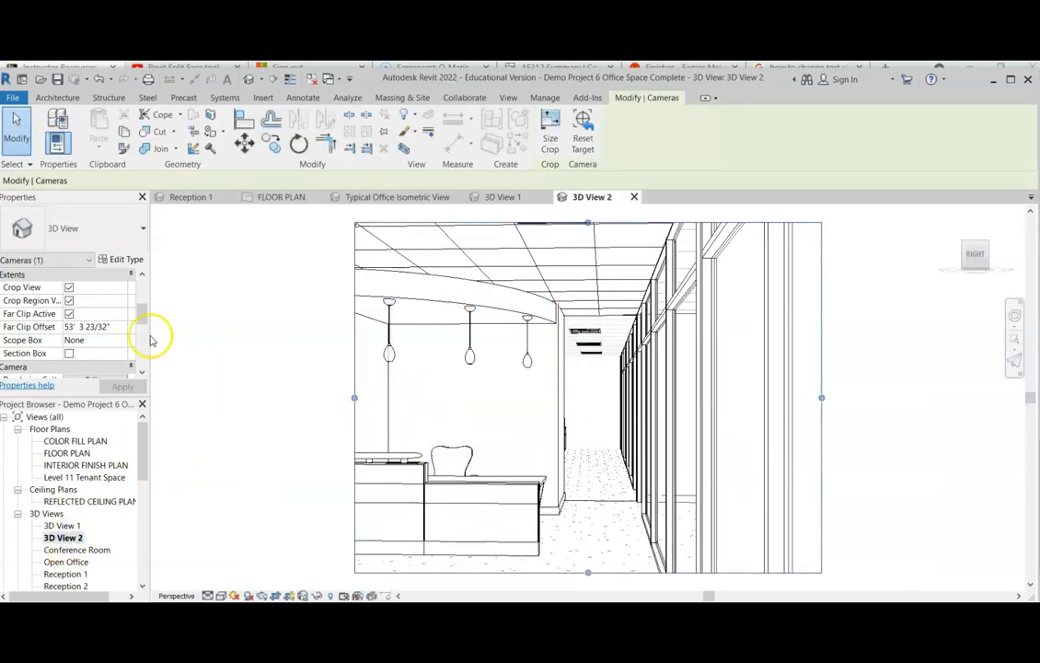
left_click(69, 313)
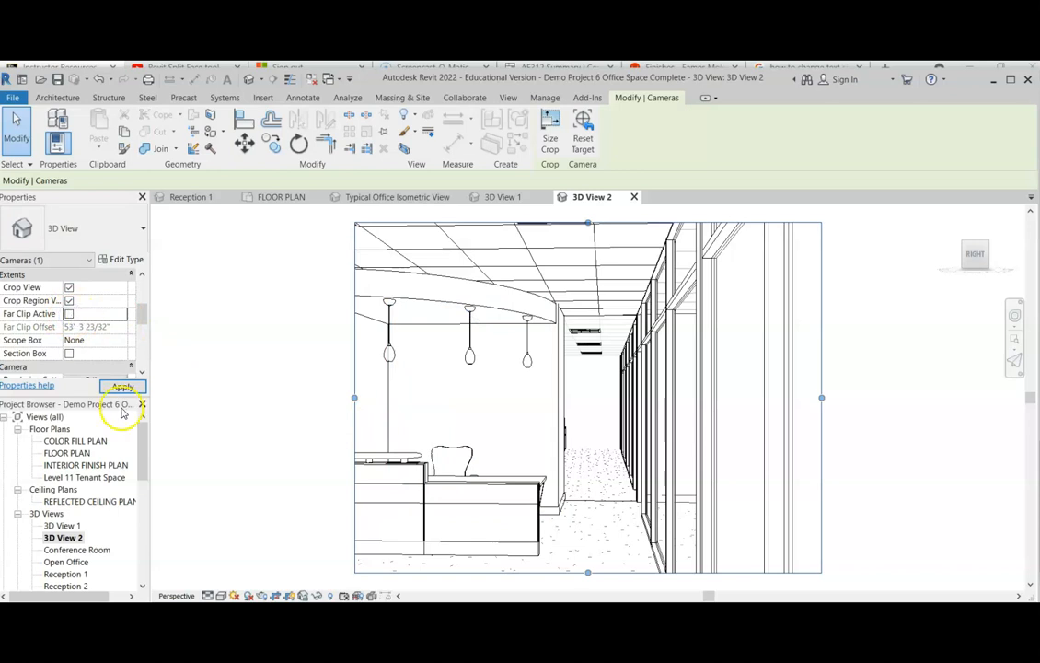
left_click(129, 386)
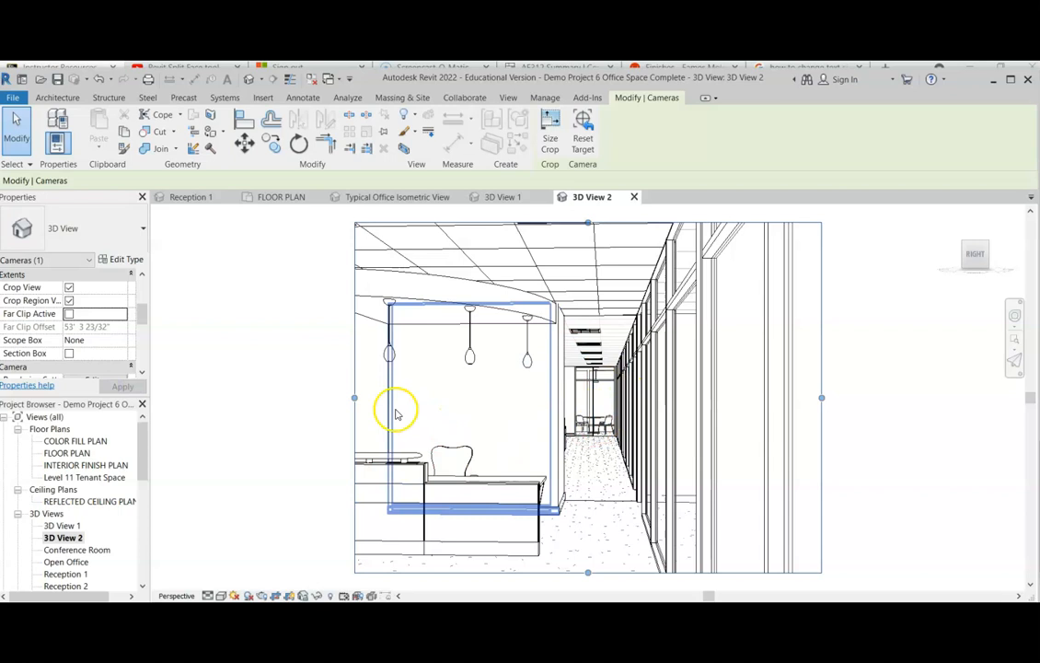
Extend 3D View 2's crop region on the left to include the whole reception desk and door, and slightly at the bottom.
left_click_drag(353, 397, 276, 402)
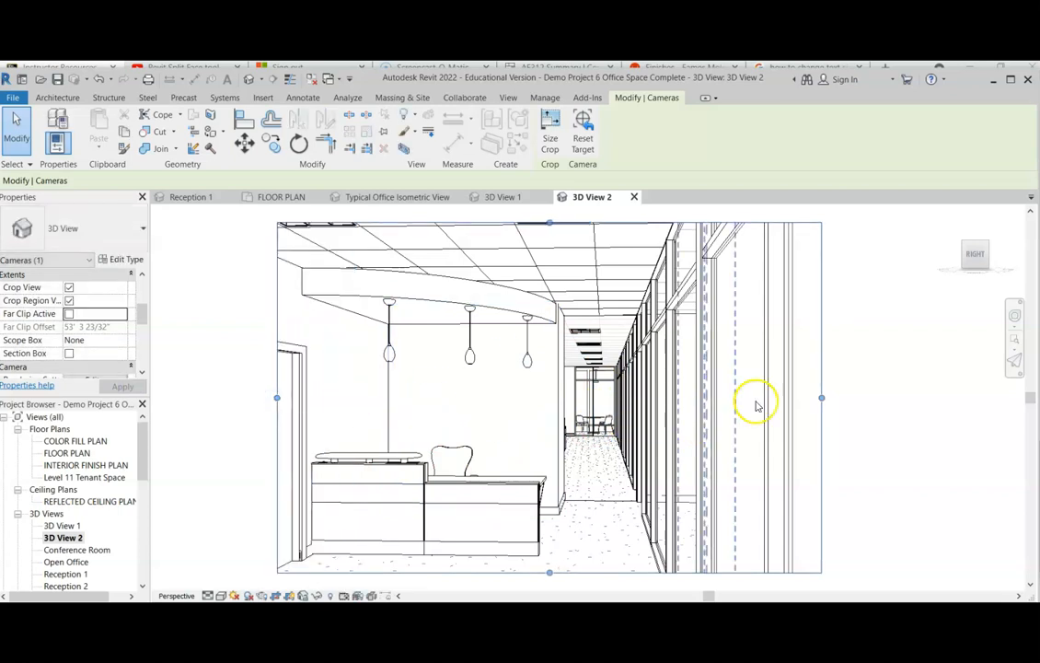
left_click_drag(549, 572, 550, 585)
left_click(898, 464)
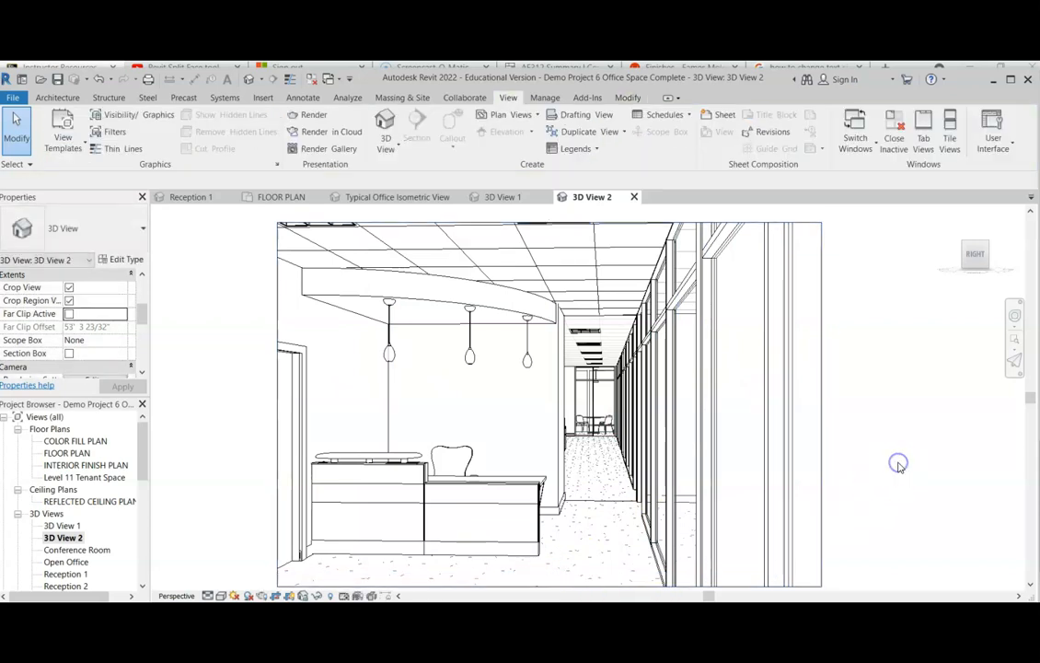